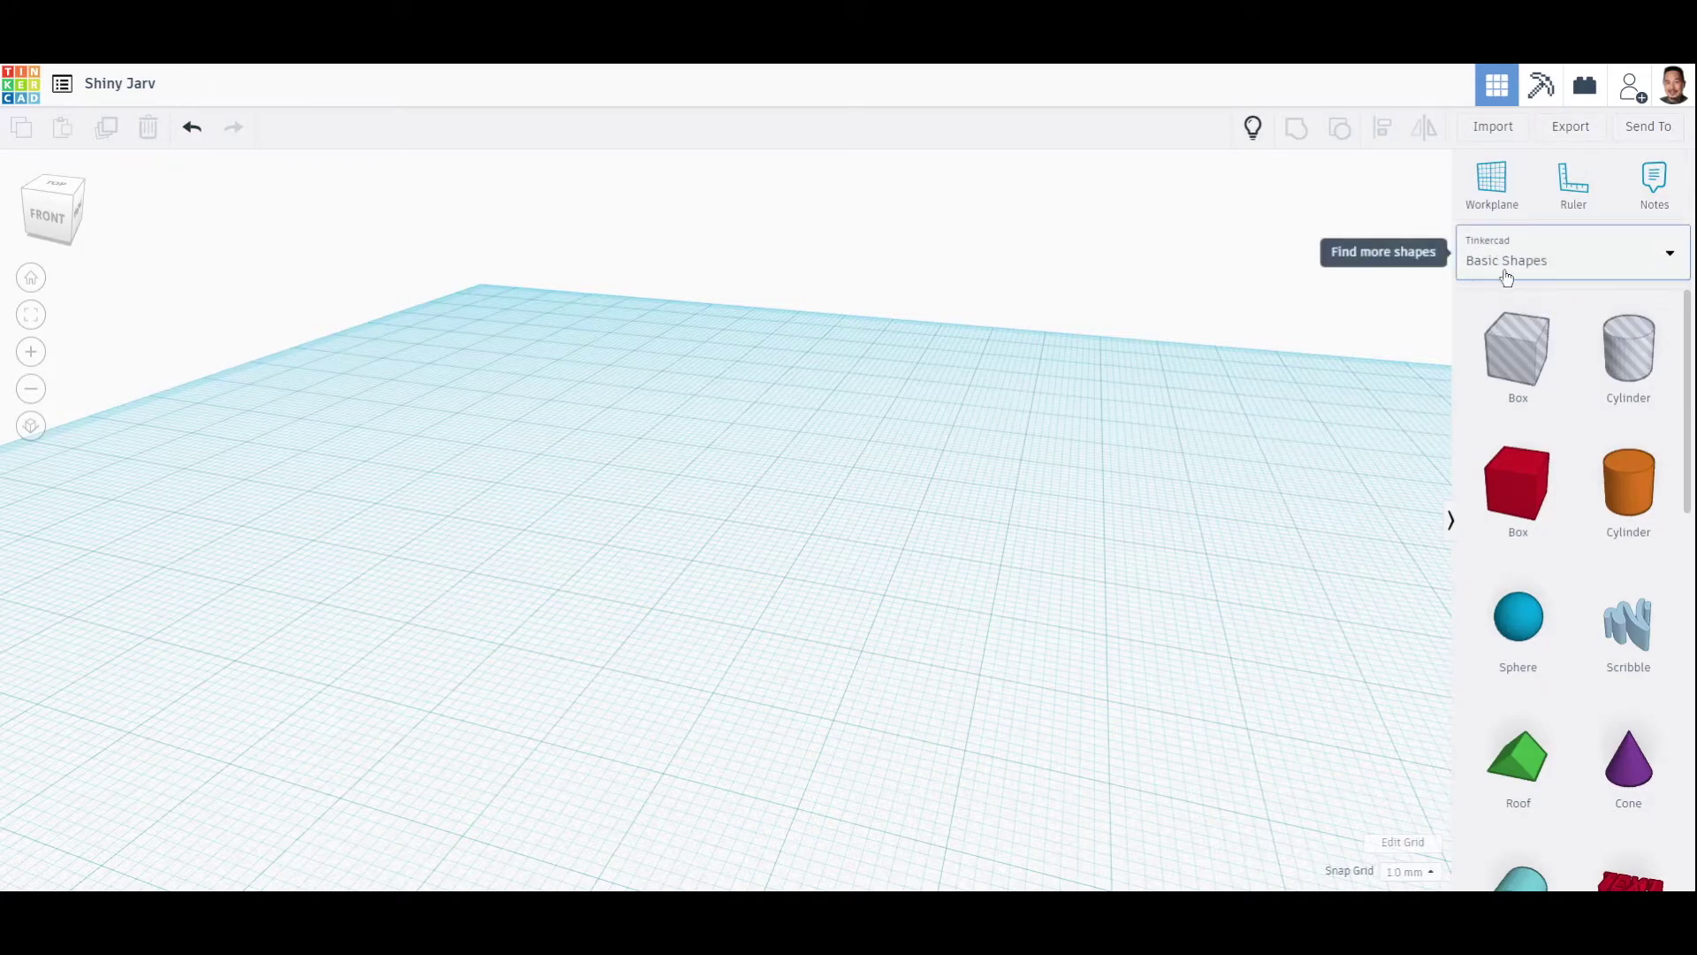
Show page 3 of All Shape Generators, listing Gear, progear and Useful gear
{"action": "left_click", "coordinate": [1649, 260]}
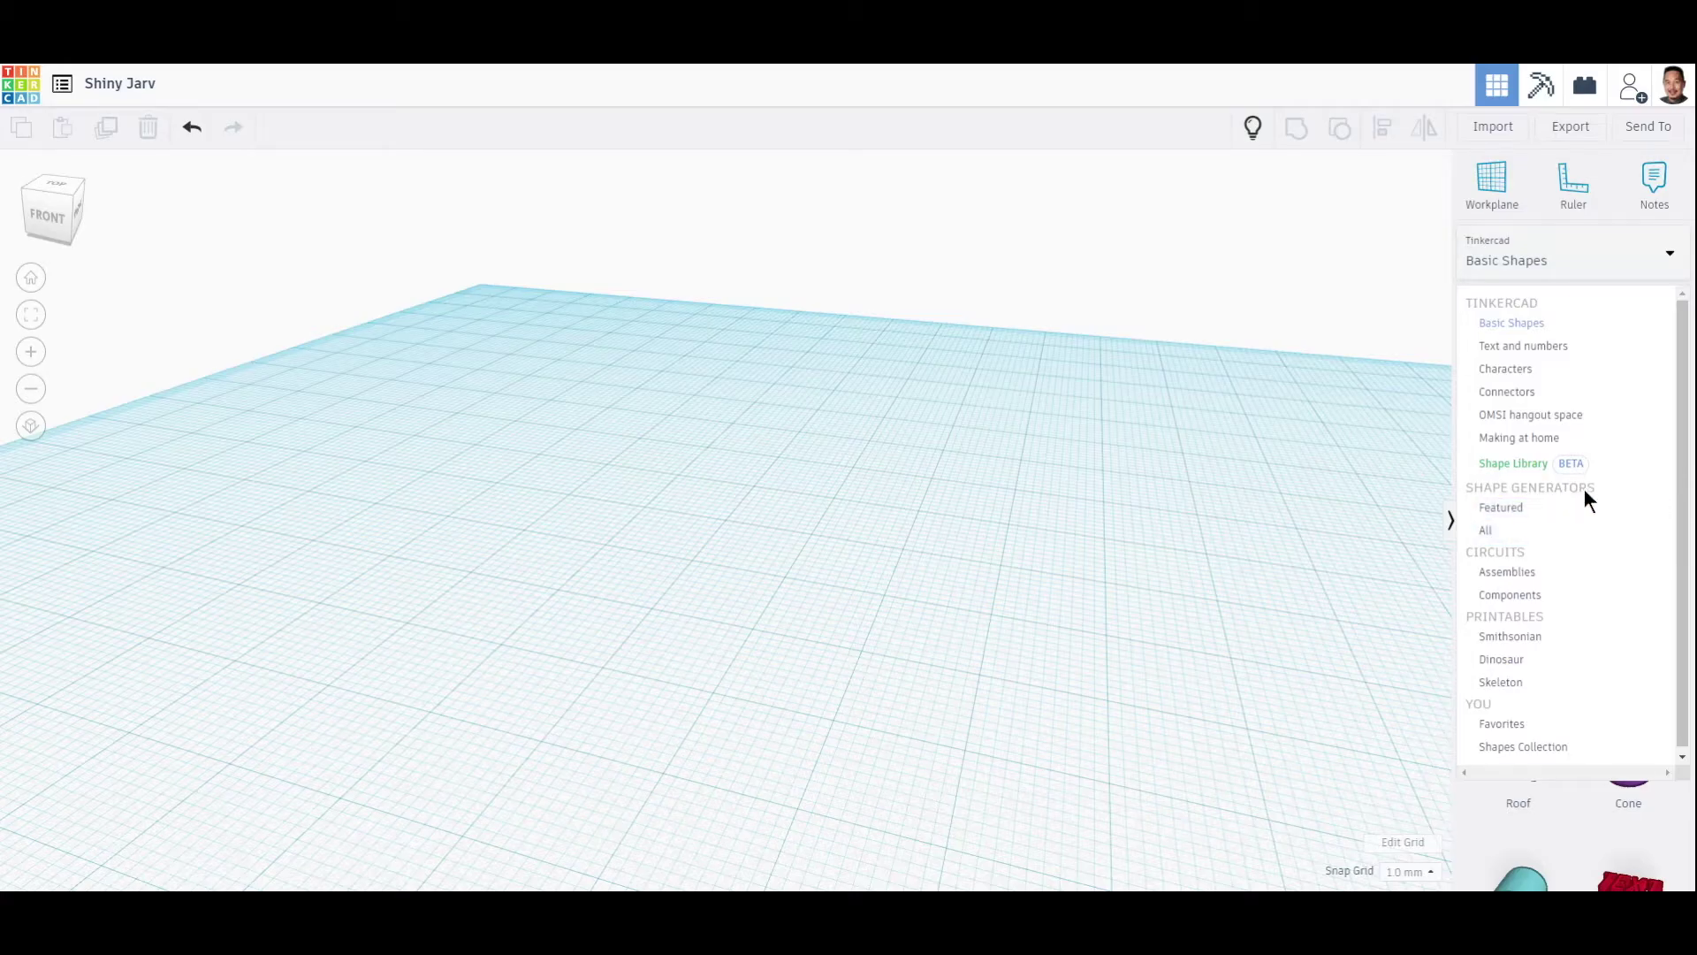
{"action": "left_click", "coordinate": [1497, 535]}
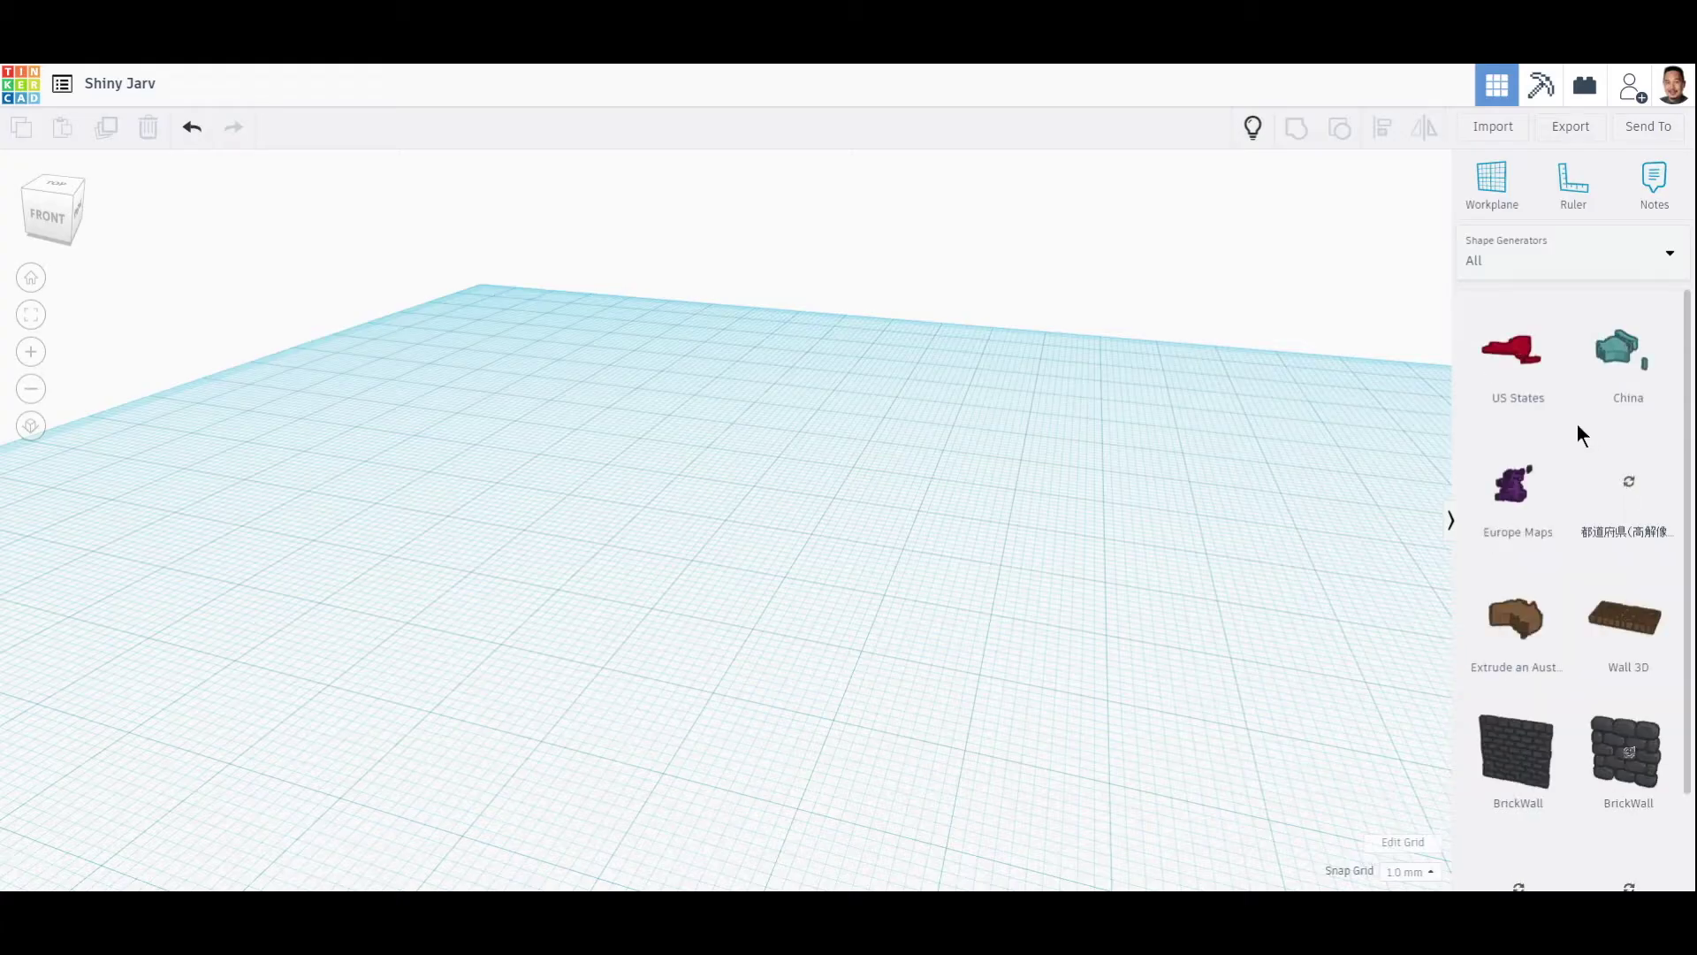
{"action": "scroll", "coordinate": [1582, 407], "scroll_direction": "down", "scroll_amount": 2}
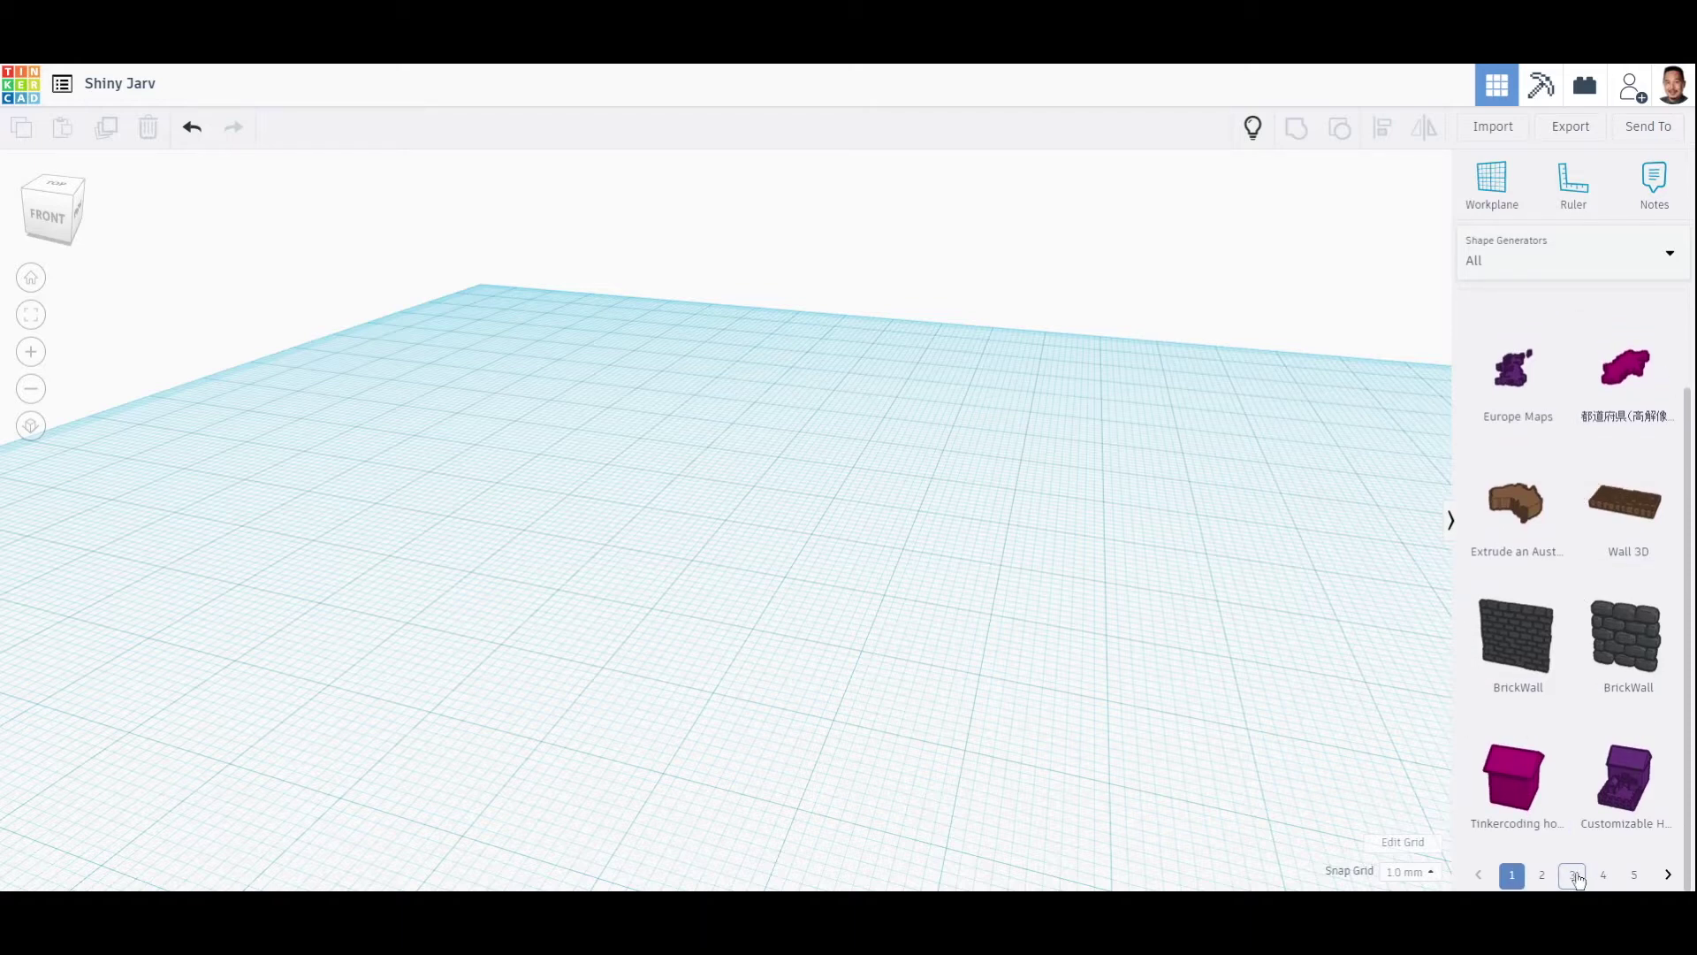
{"action": "left_click", "coordinate": [1574, 877]}
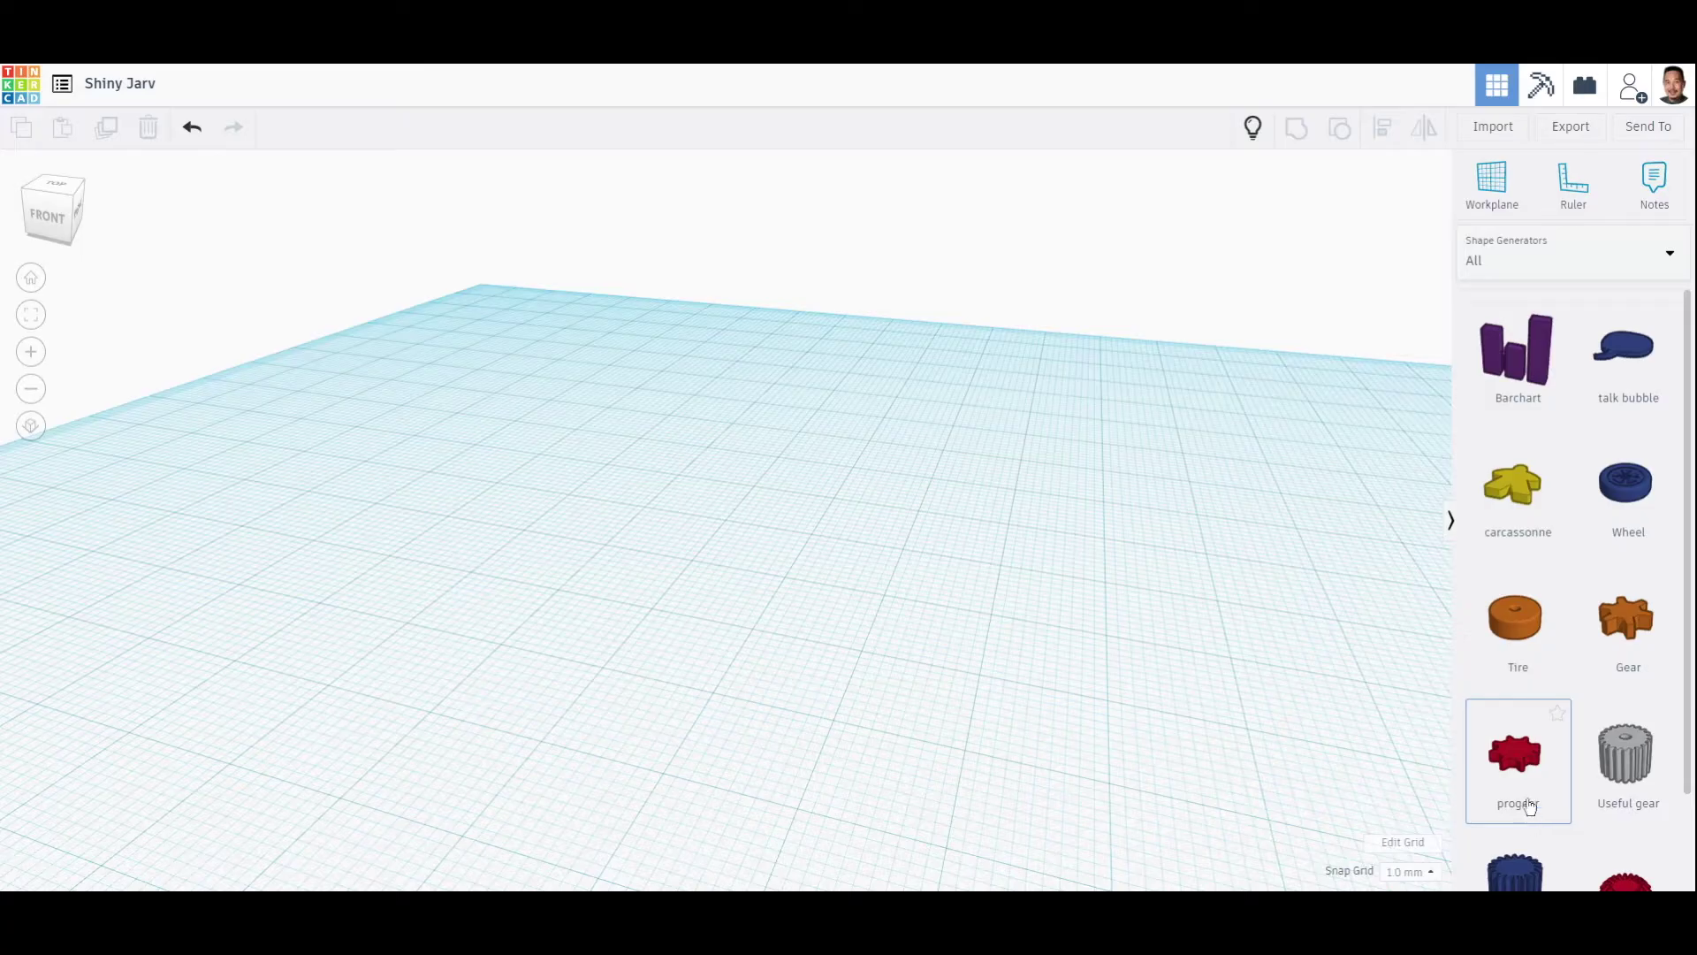
Place a red progear (8 teeth, height 4) on the workplane and view it from Top
{"action": "left_click", "coordinate": [1511, 742]}
{"action": "left_click_drag", "start_coordinate": [1511, 743], "coordinate": [691, 521]}
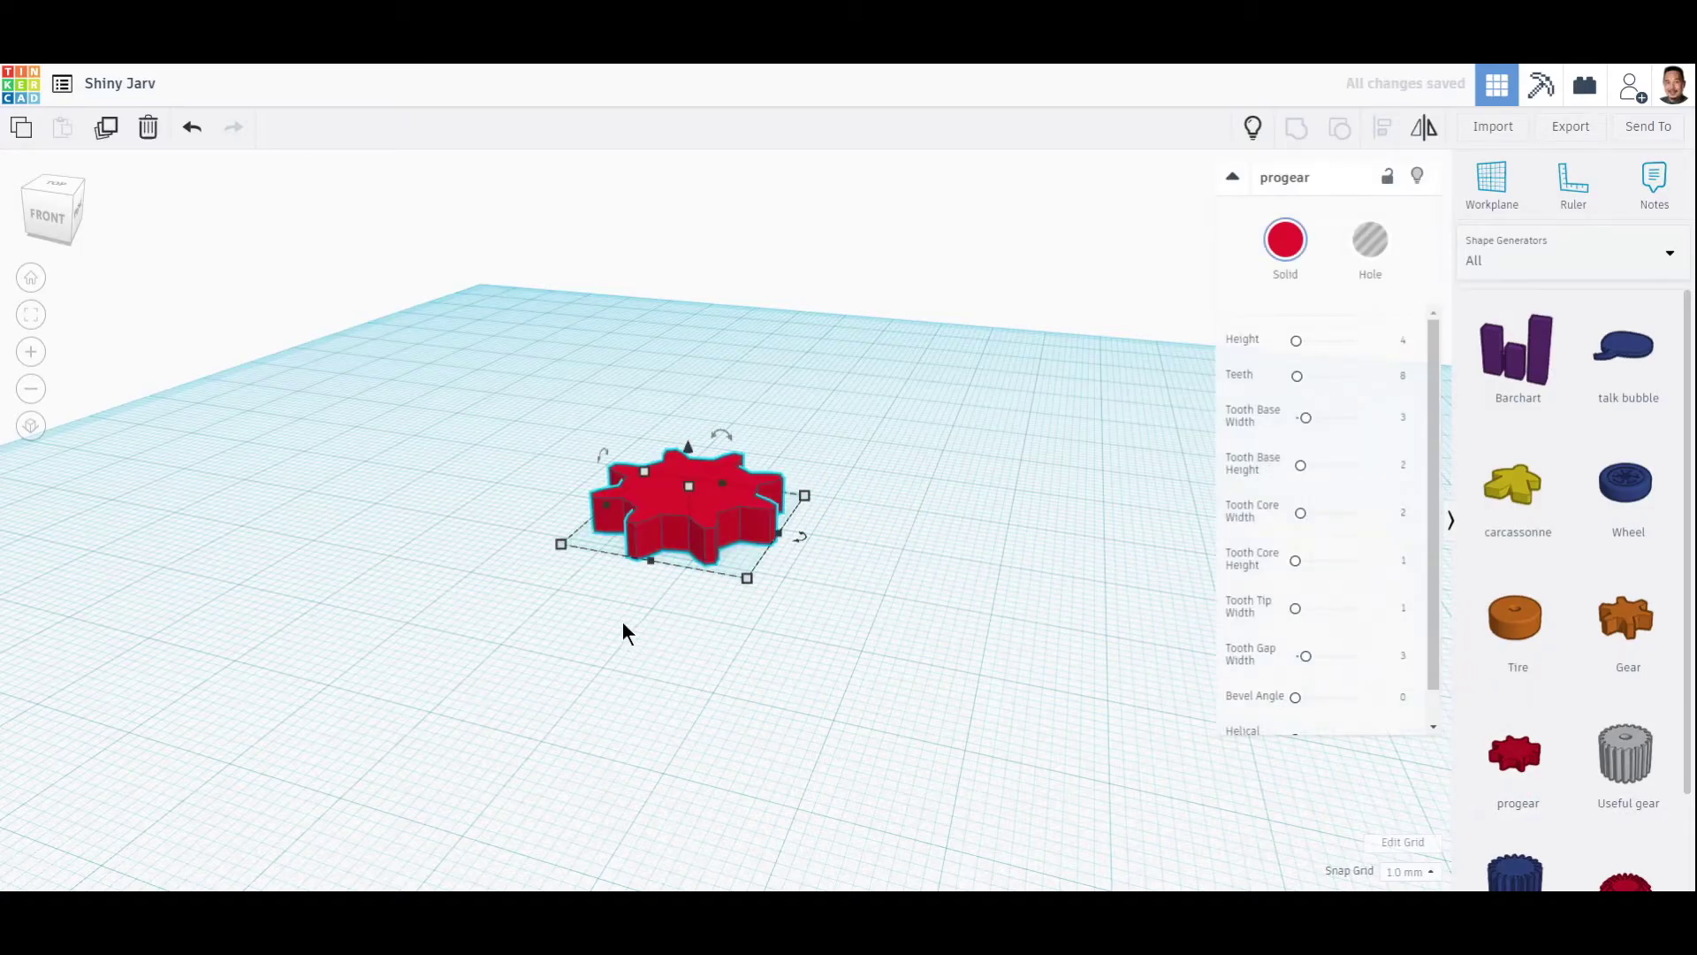
{"action": "right_click_drag", "start_coordinate": [622, 632], "coordinate": [716, 713]}
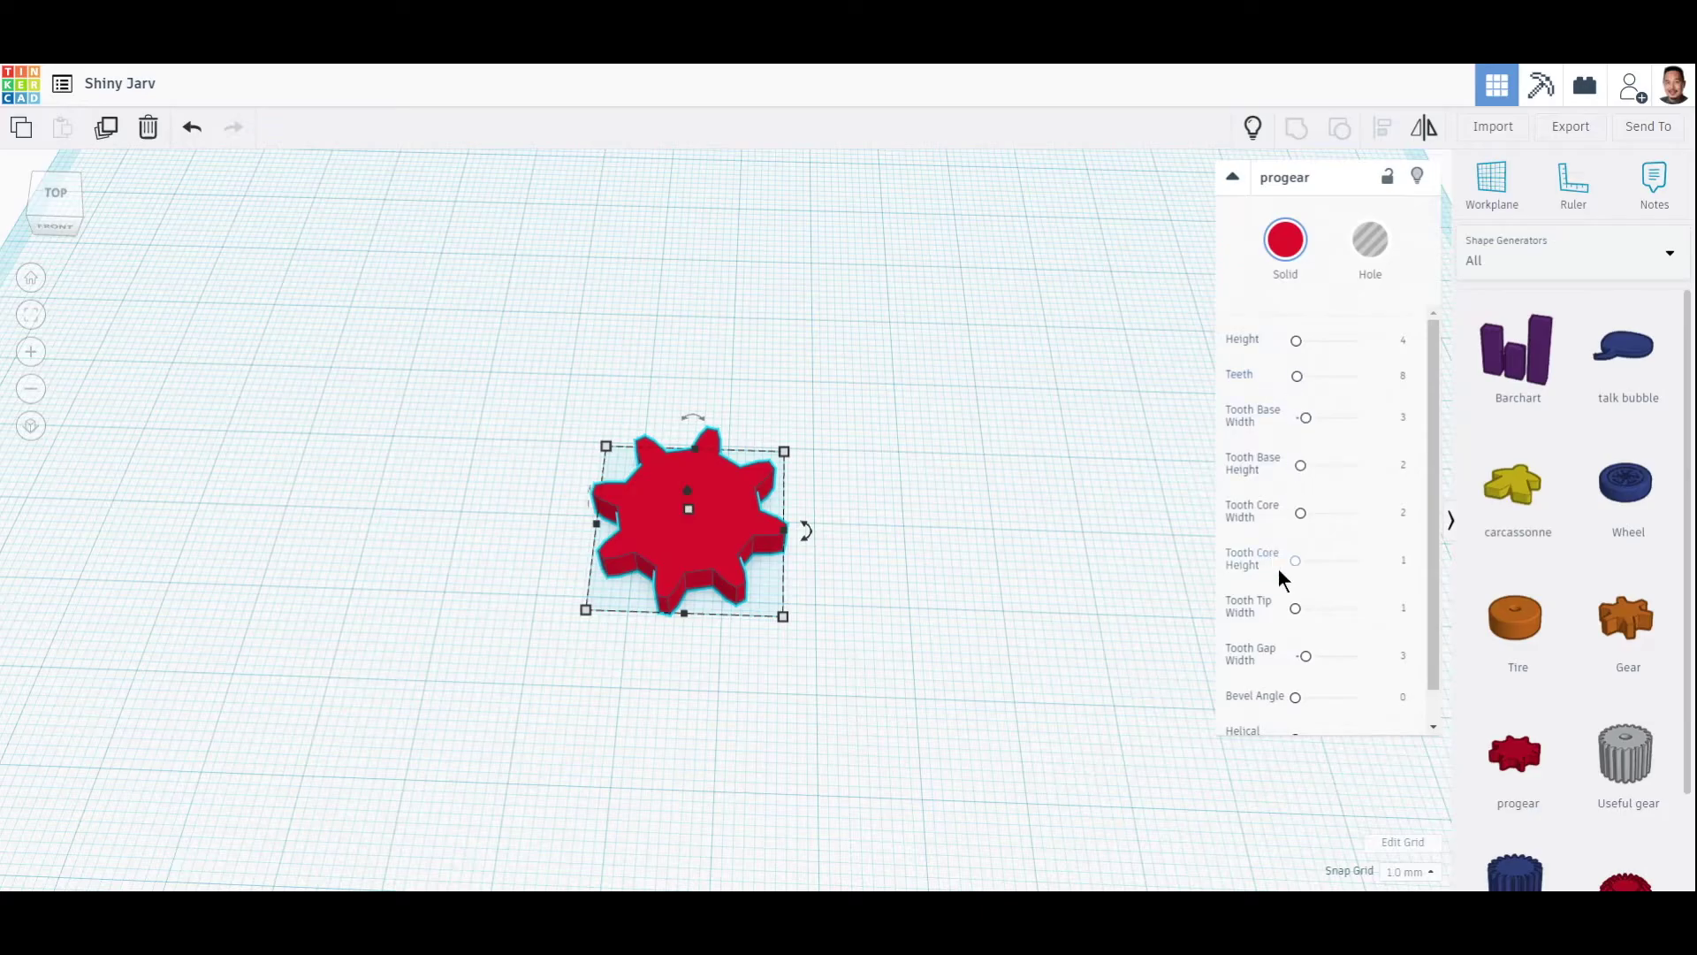
{"action": "left_click_drag", "start_coordinate": [1436, 633], "coordinate": [1434, 691]}
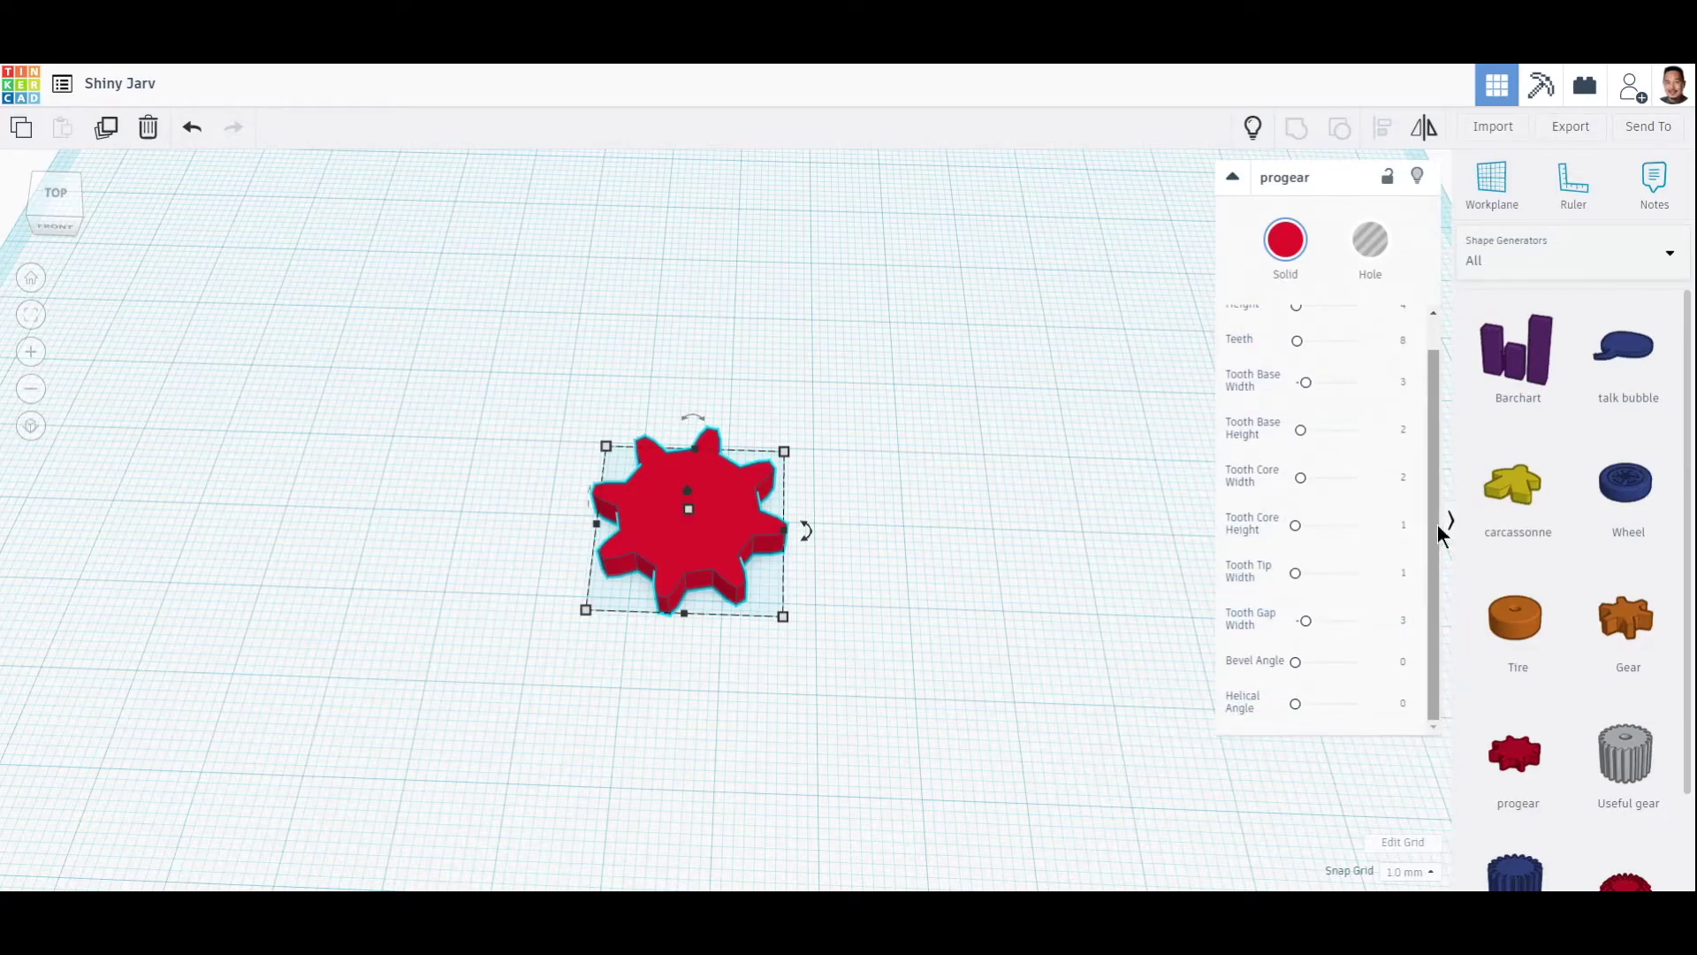
{"action": "left_click_drag", "start_coordinate": [1437, 523], "coordinate": [1447, 465]}
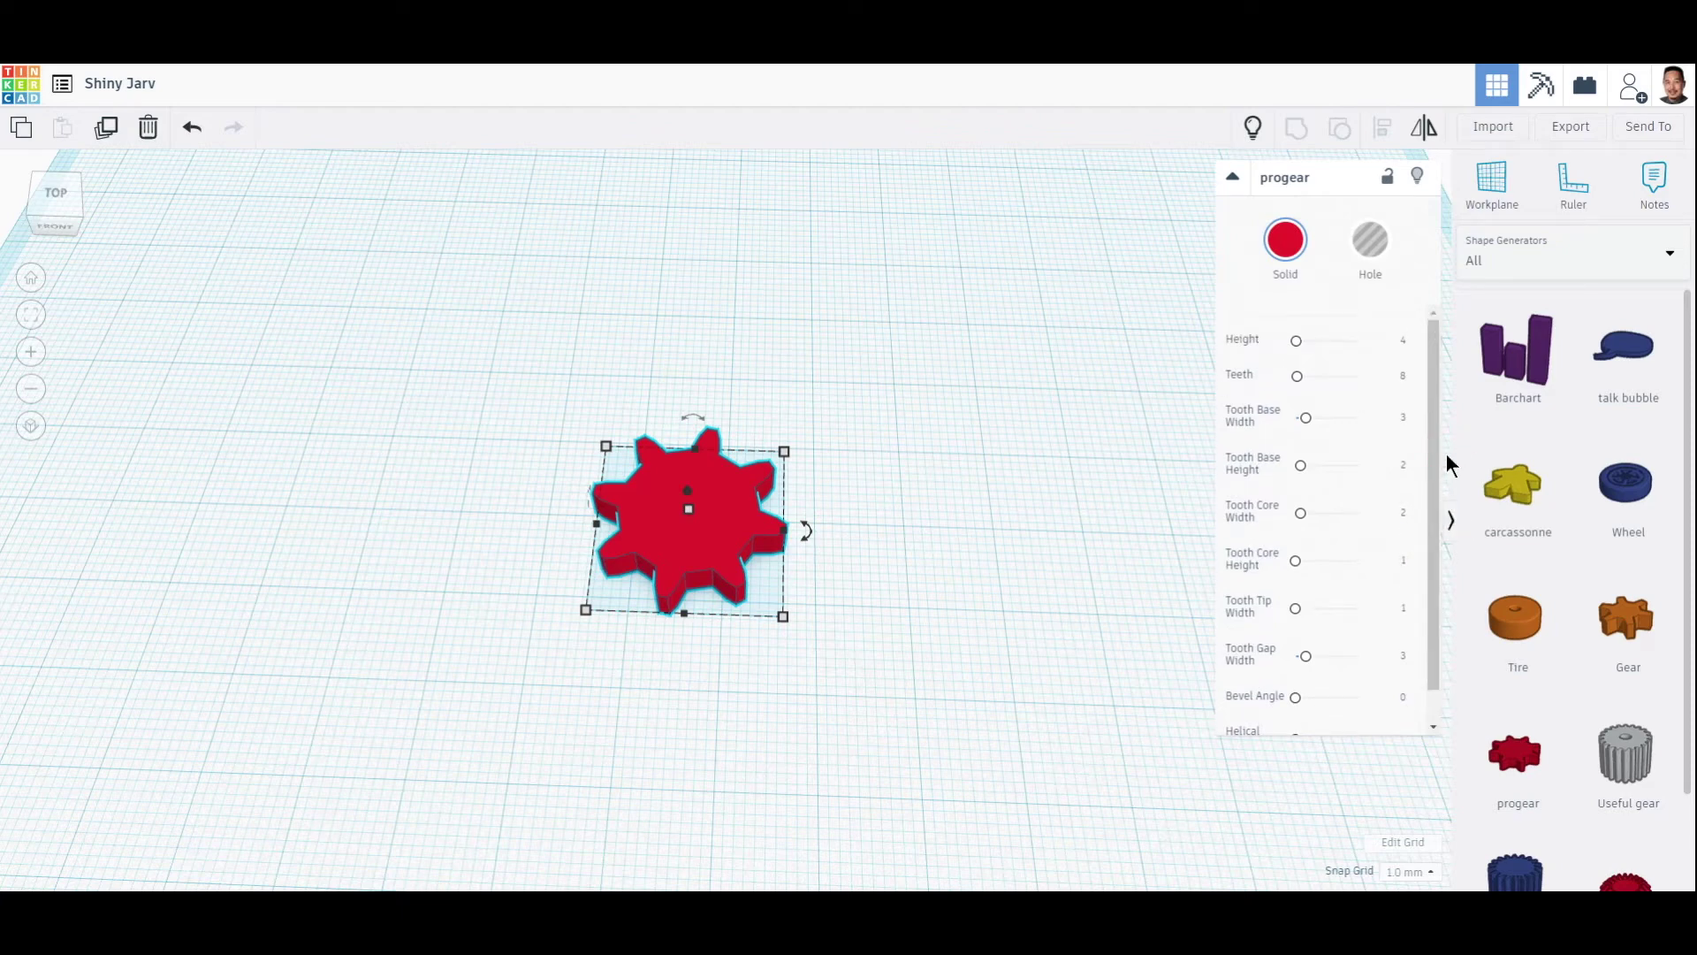
{"action": "left_click", "coordinate": [1296, 378]}
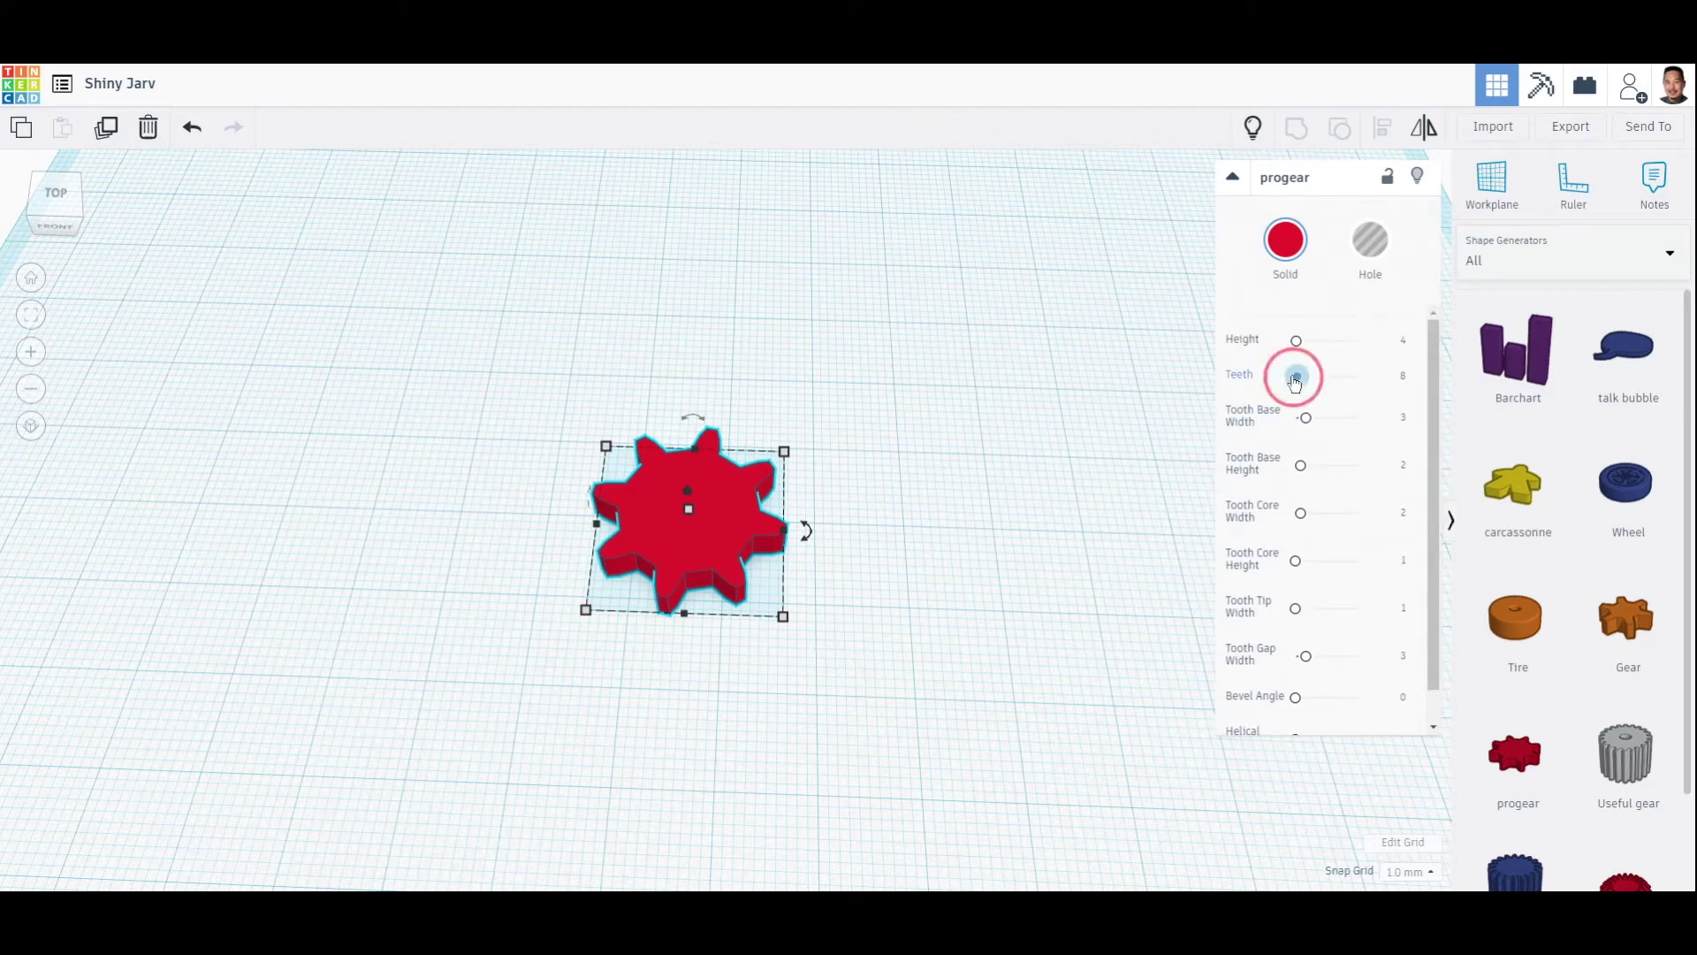
Set the progear's Teeth value to 3, turning it into a three-pointed shape
{"action": "left_click", "coordinate": [1402, 378]}
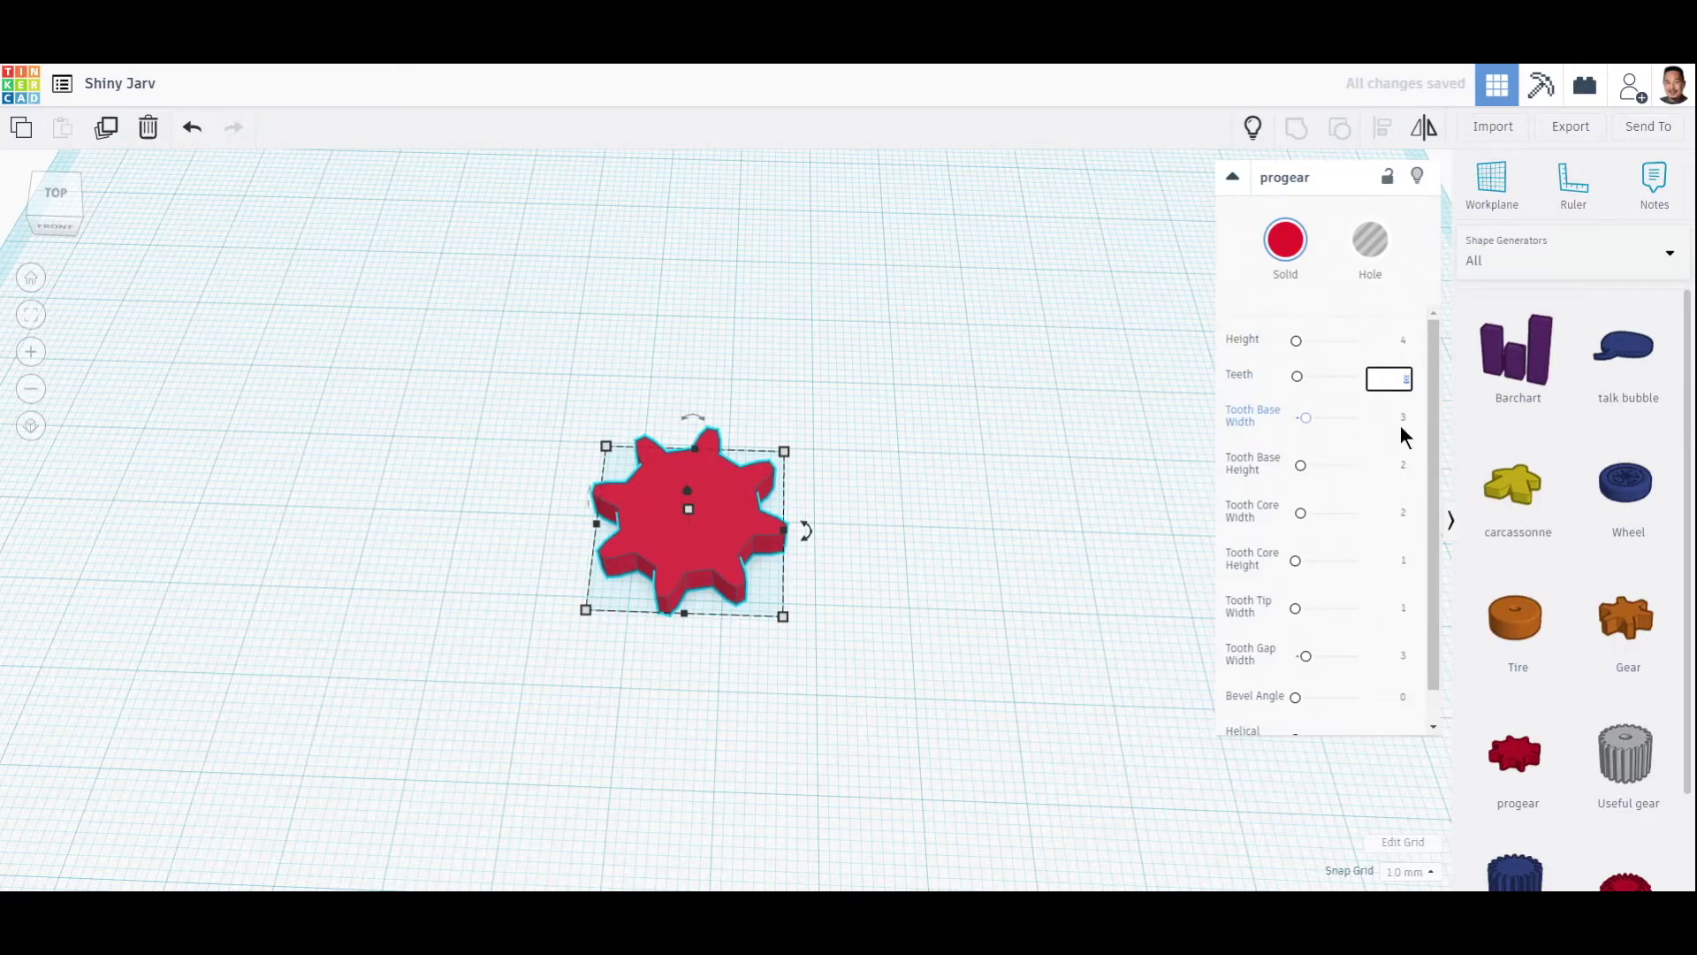
{"action": "key", "text": "Return"}
{"action": "type", "text": "3"}
{"action": "key", "text": "Return"}
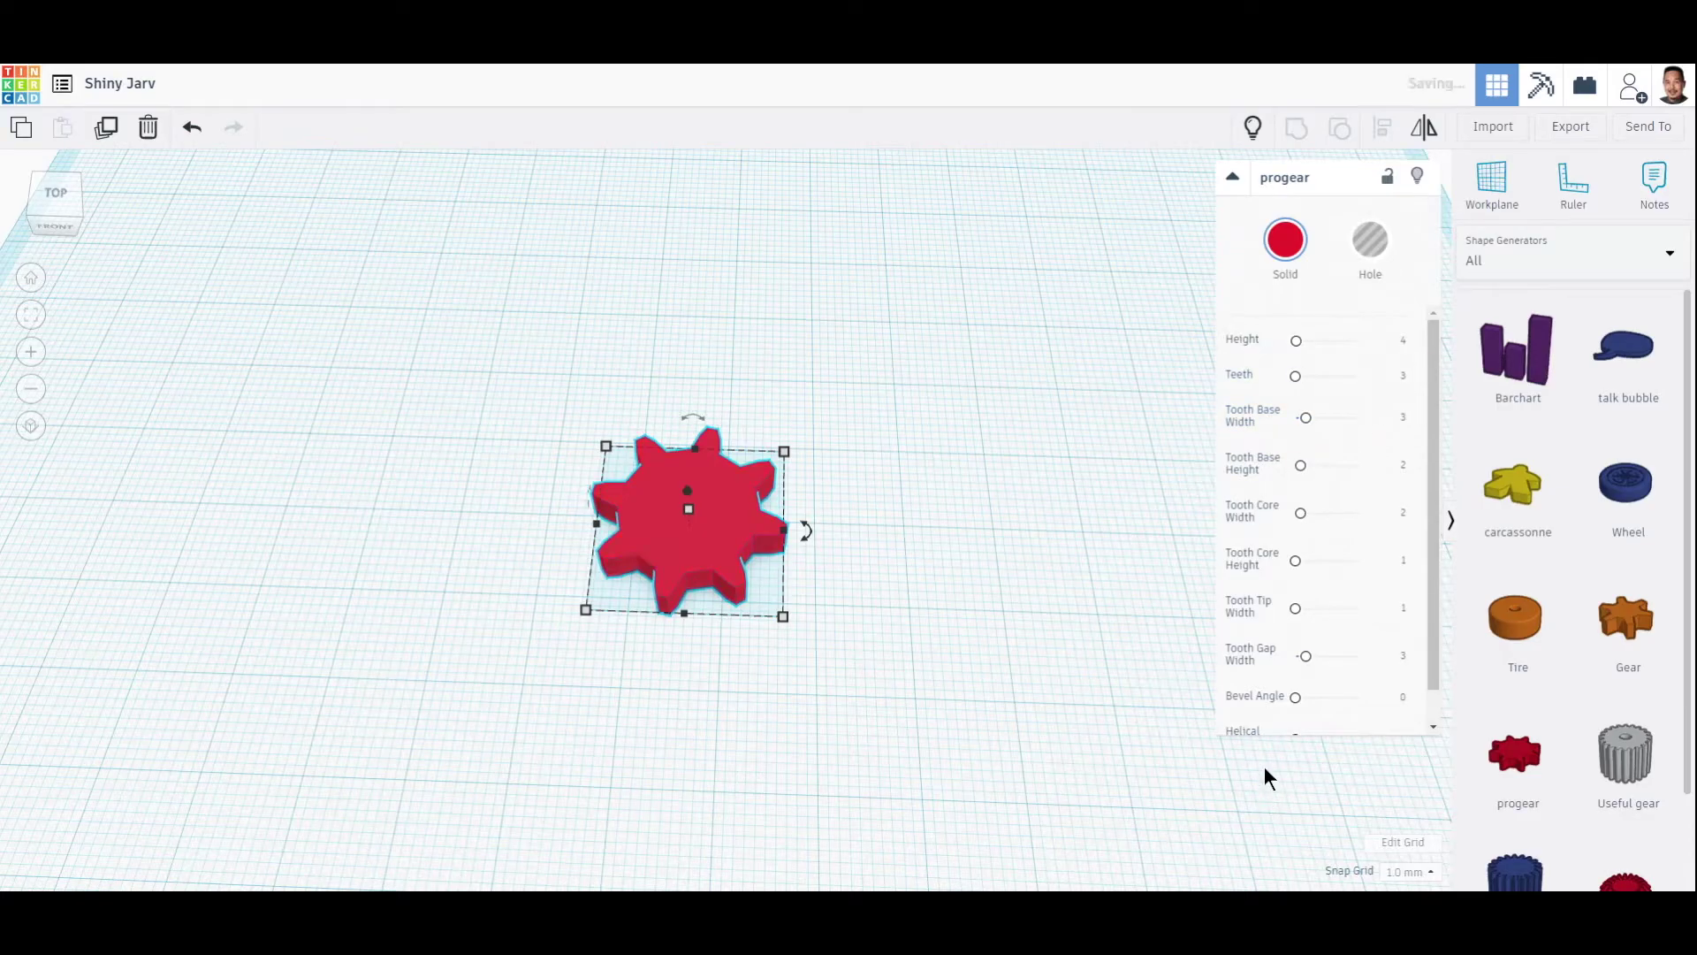
{"action": "mouse_move", "coordinate": [820, 598]}
{"action": "right_mouse_down"}
{"action": "mouse_move", "coordinate": [761, 548]}
{"action": "mouse_move", "coordinate": [792, 546]}
{"action": "mouse_move", "coordinate": [799, 595]}
{"action": "right_mouse_up"}
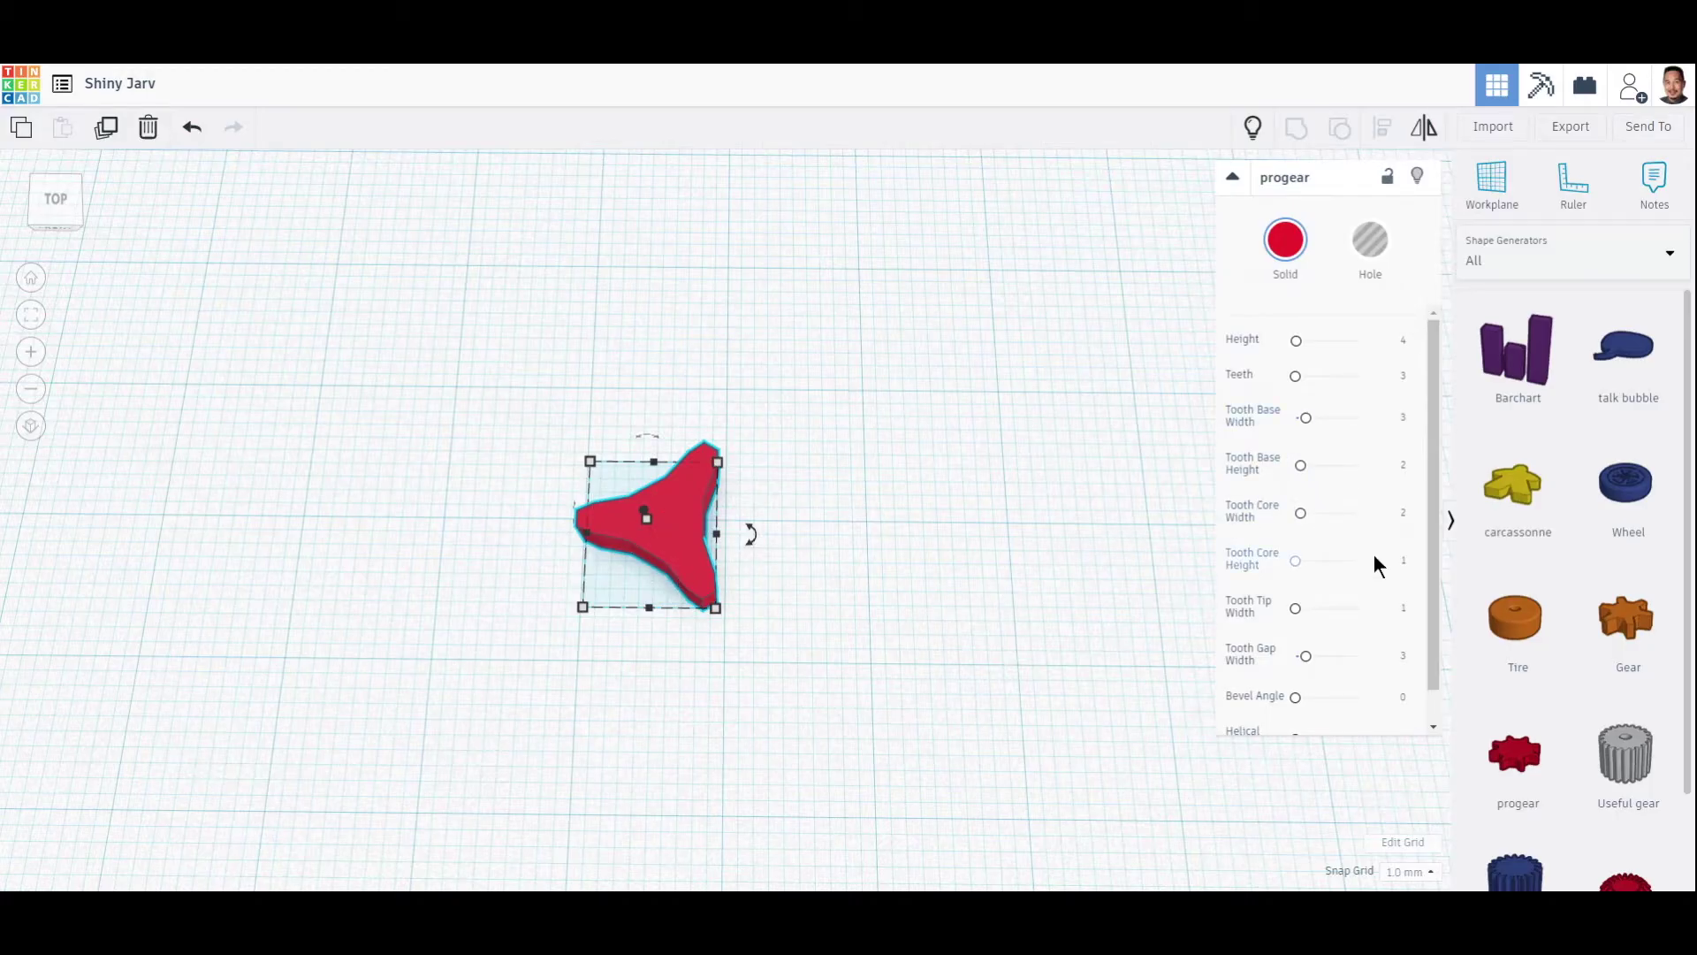
{"action": "scroll", "coordinate": [1366, 559], "scroll_direction": "down", "scroll_amount": 1}
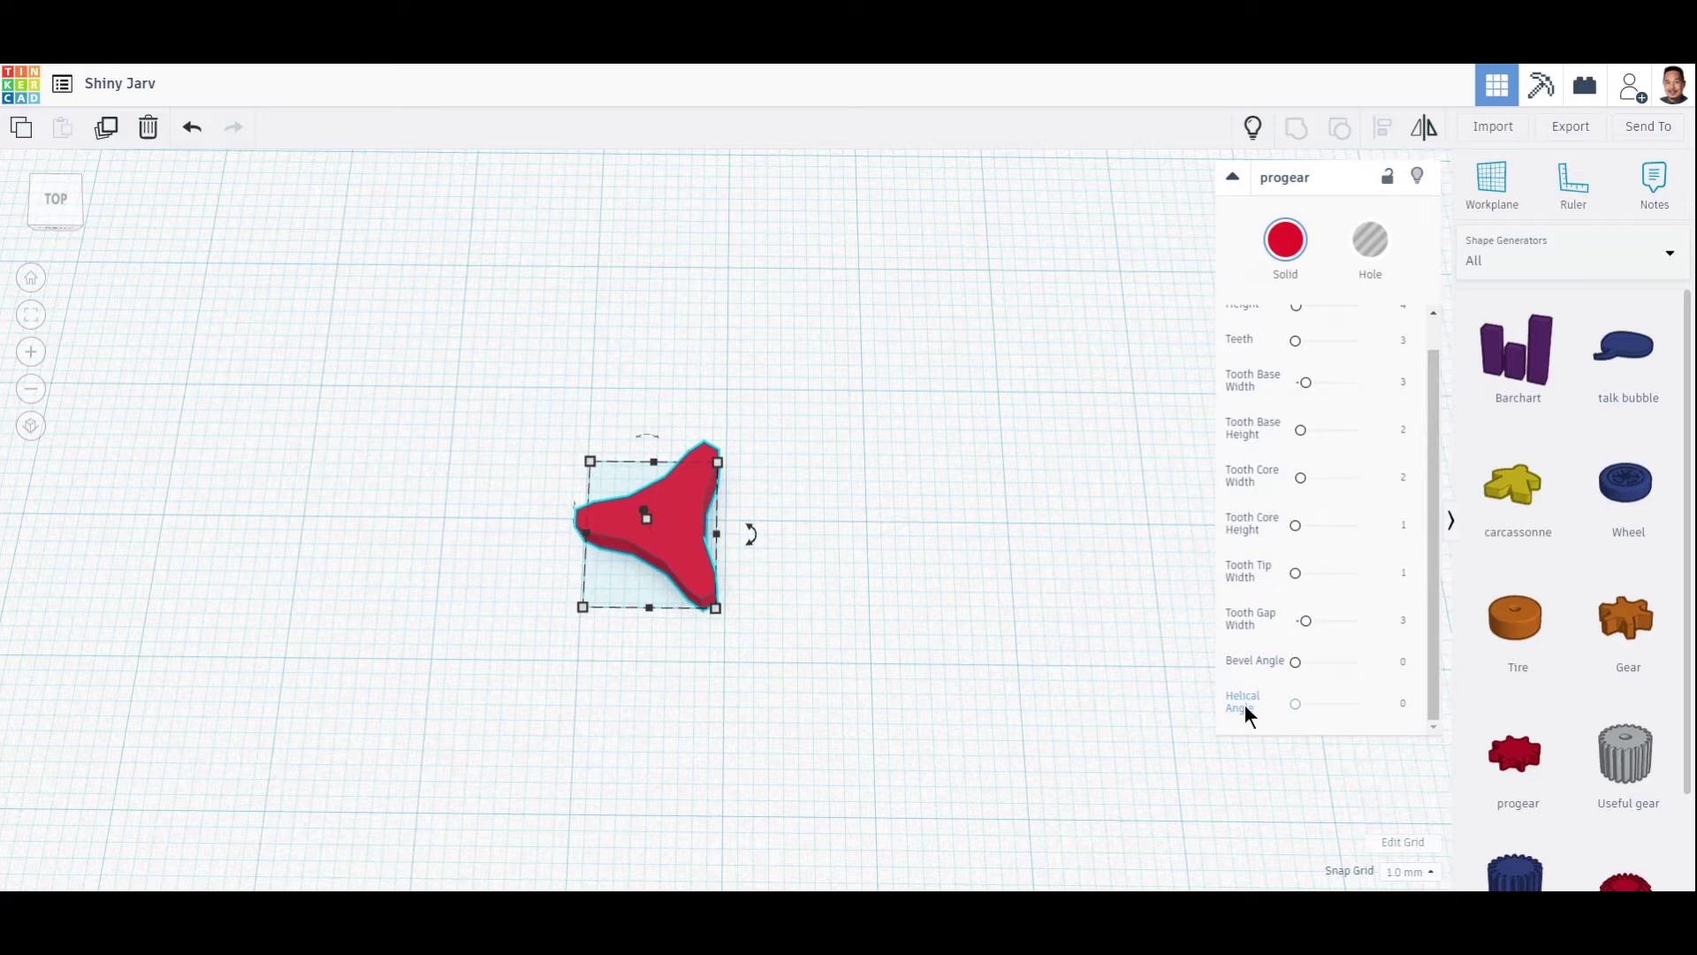
Set the progear's Helical Angle to 30, then raise it to 50
{"action": "left_click_drag", "start_coordinate": [1296, 704], "coordinate": [1305, 711]}
{"action": "left_click", "coordinate": [1399, 704]}
{"action": "type", "text": "3"}
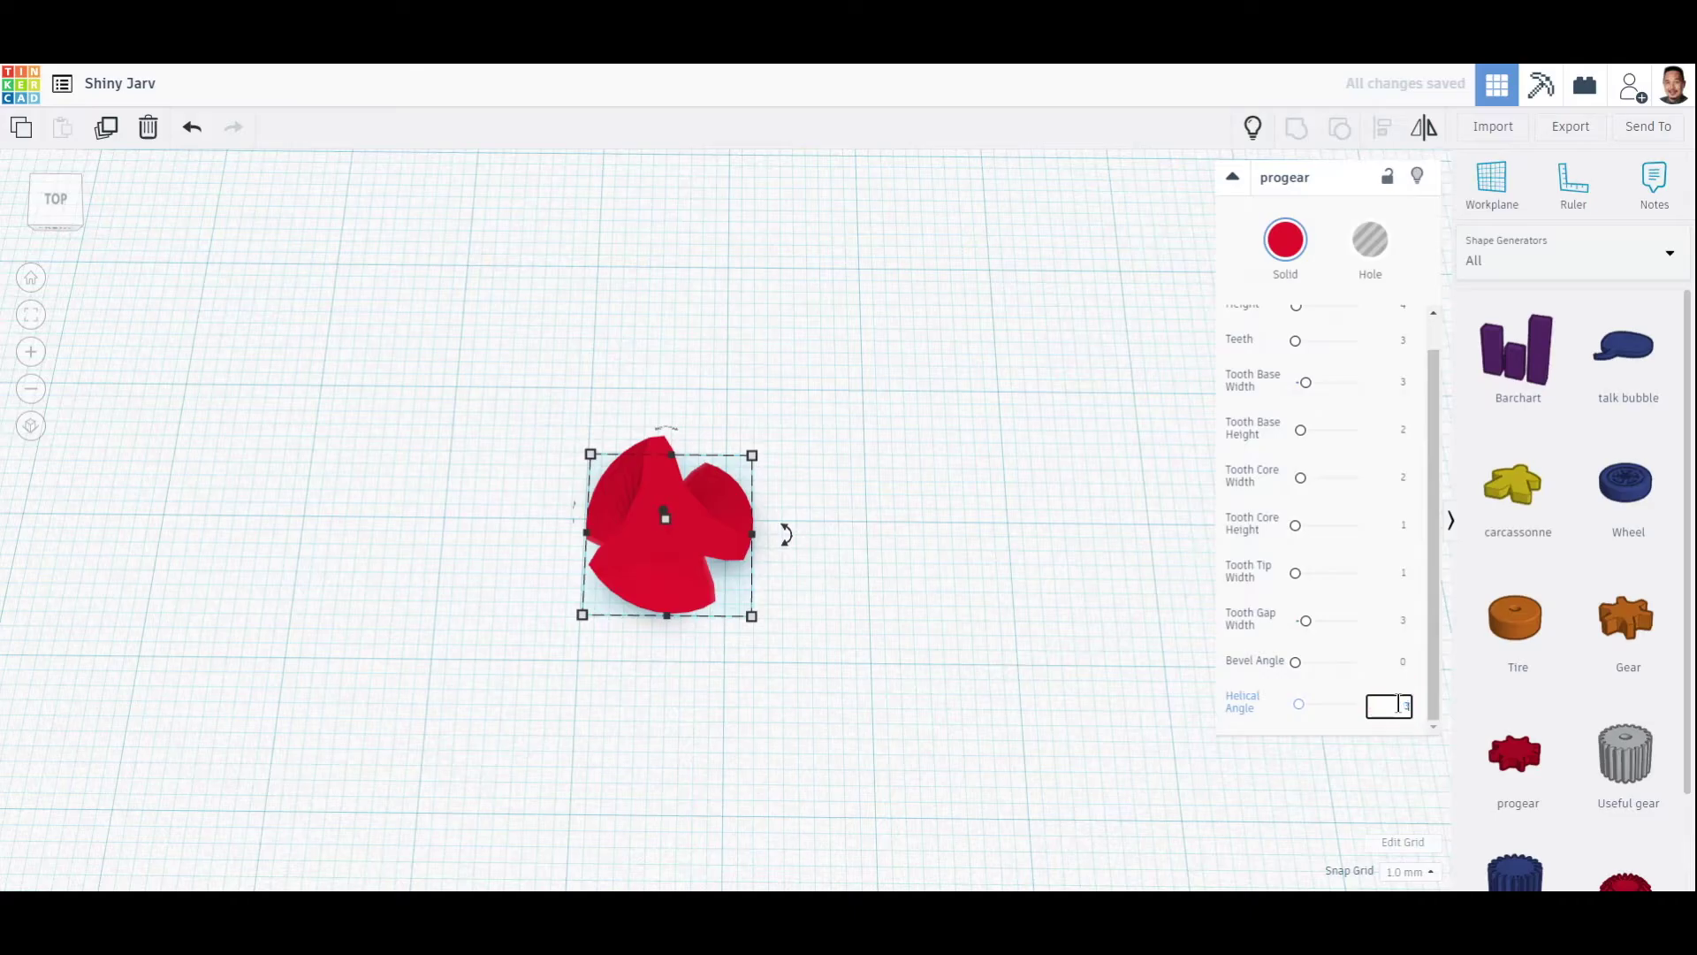
{"action": "type", "text": "0"}
{"action": "key", "text": "Return"}
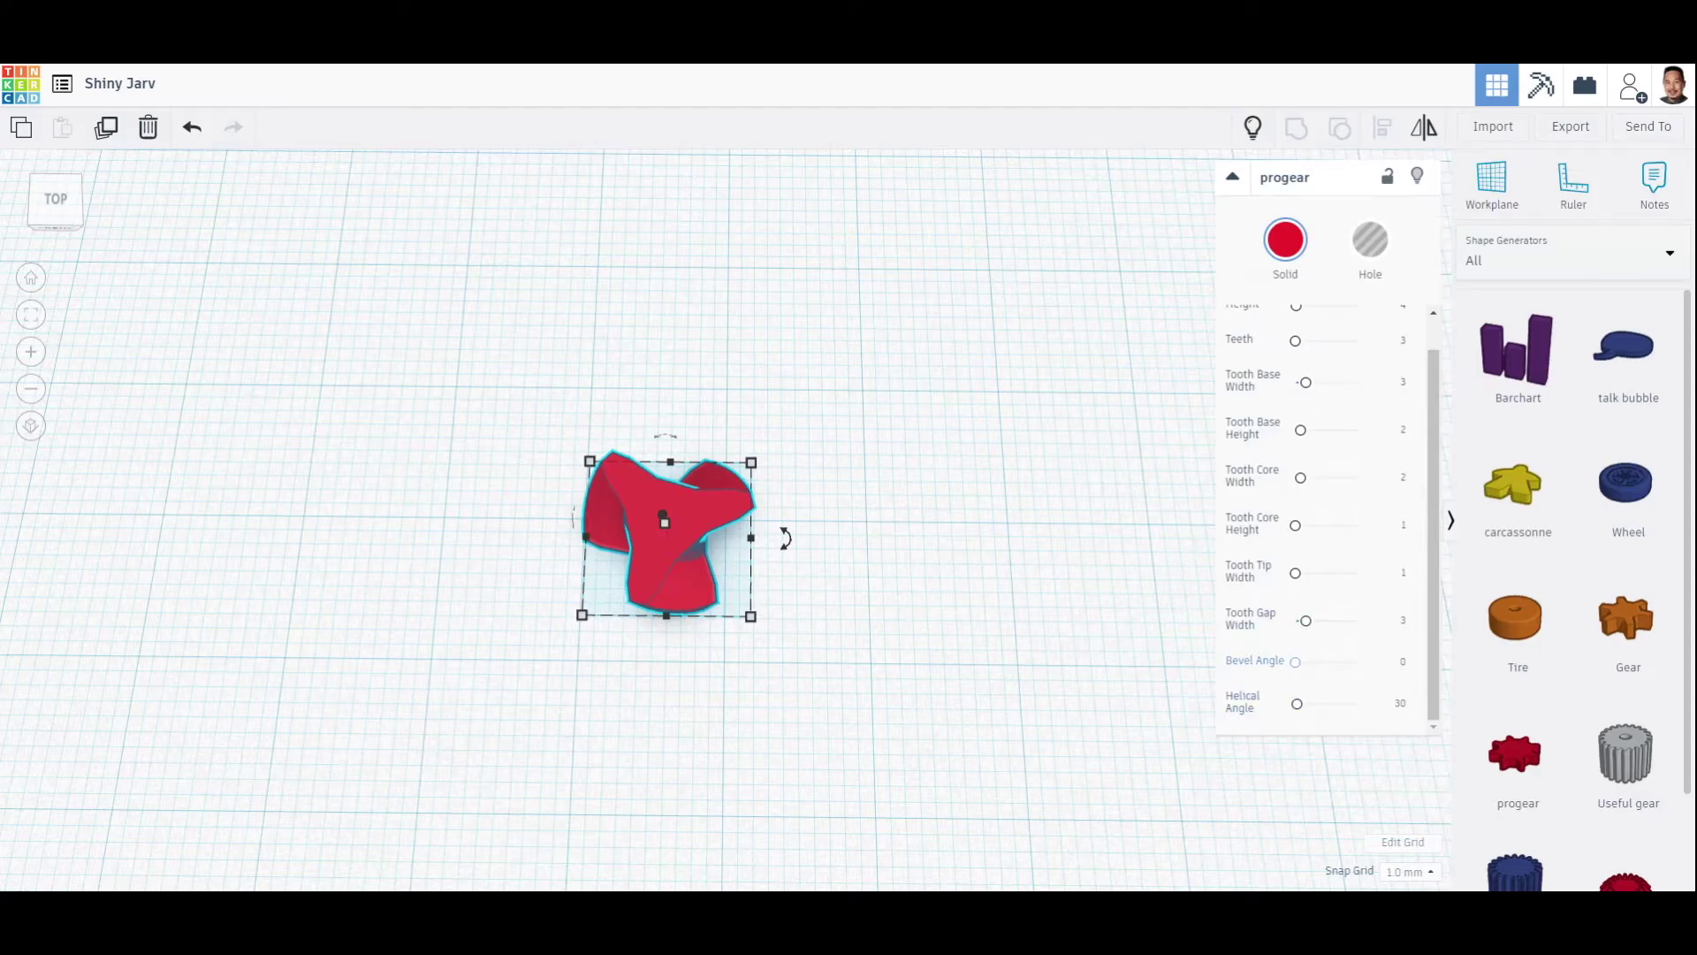
{"action": "left_click", "coordinate": [1398, 705]}
{"action": "key", "text": "BackSpace"}
{"action": "key", "text": "BackSpace"}
{"action": "type", "text": "50"}
{"action": "key", "text": "Return"}
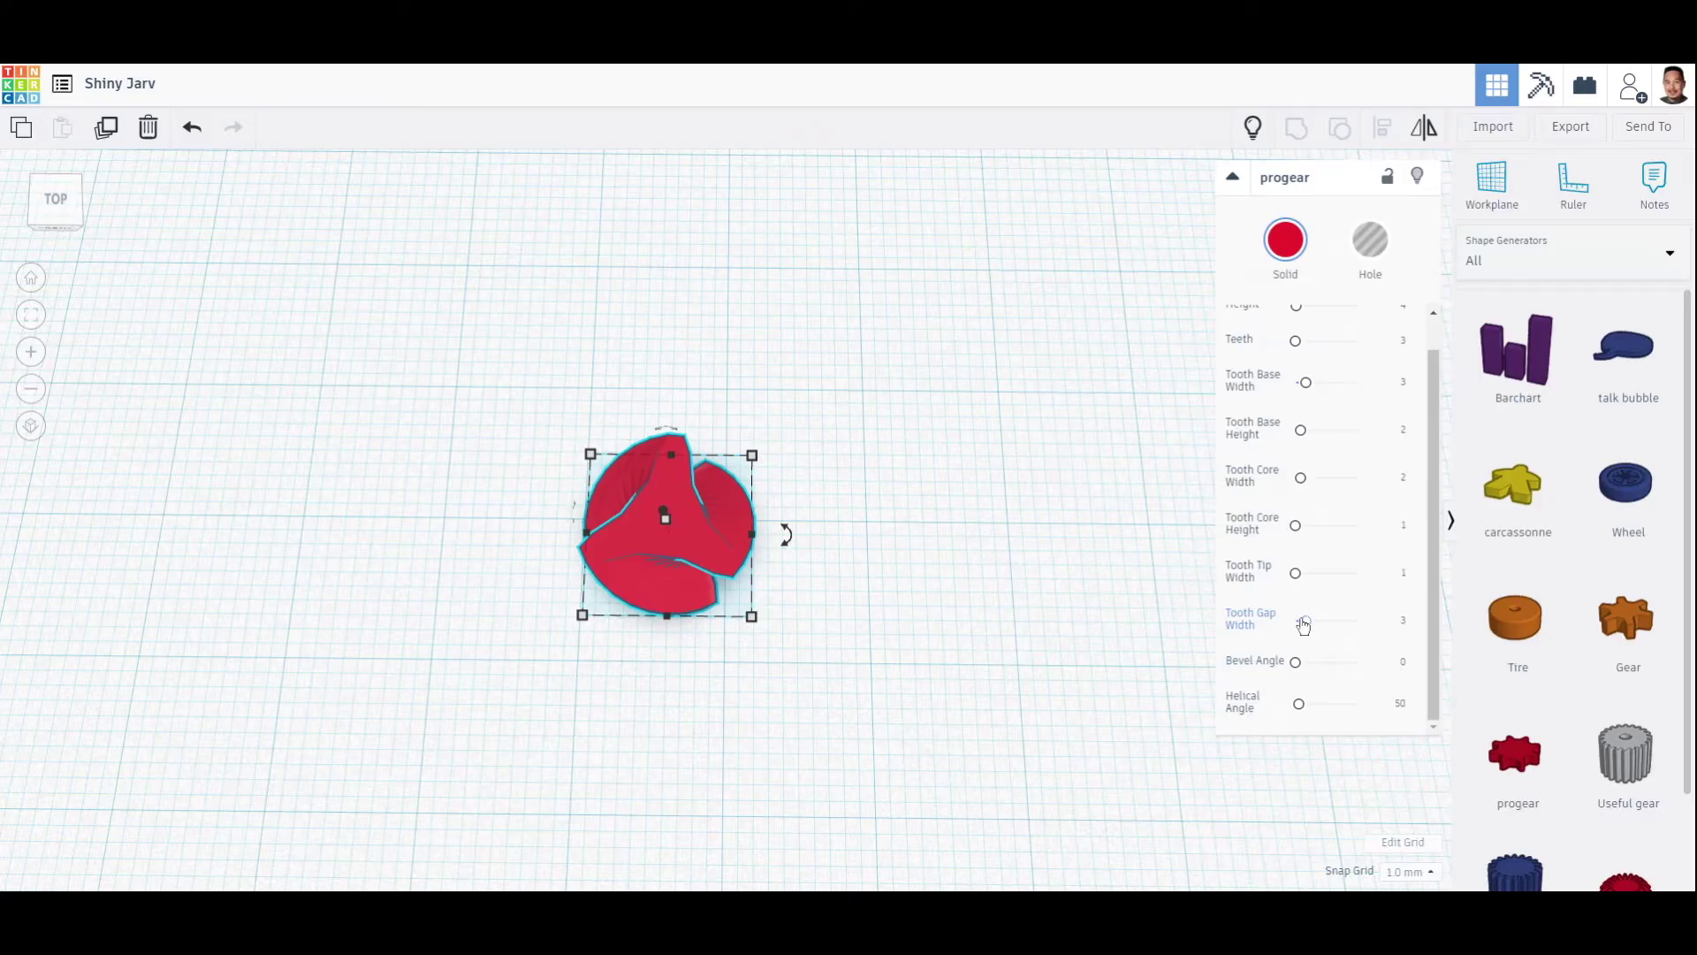
Set Tooth Gap Width to 12 and Tooth Core Height to 10 on the progear
{"action": "left_click", "coordinate": [1401, 623]}
{"action": "type", "text": "12"}
{"action": "key", "text": "Return"}
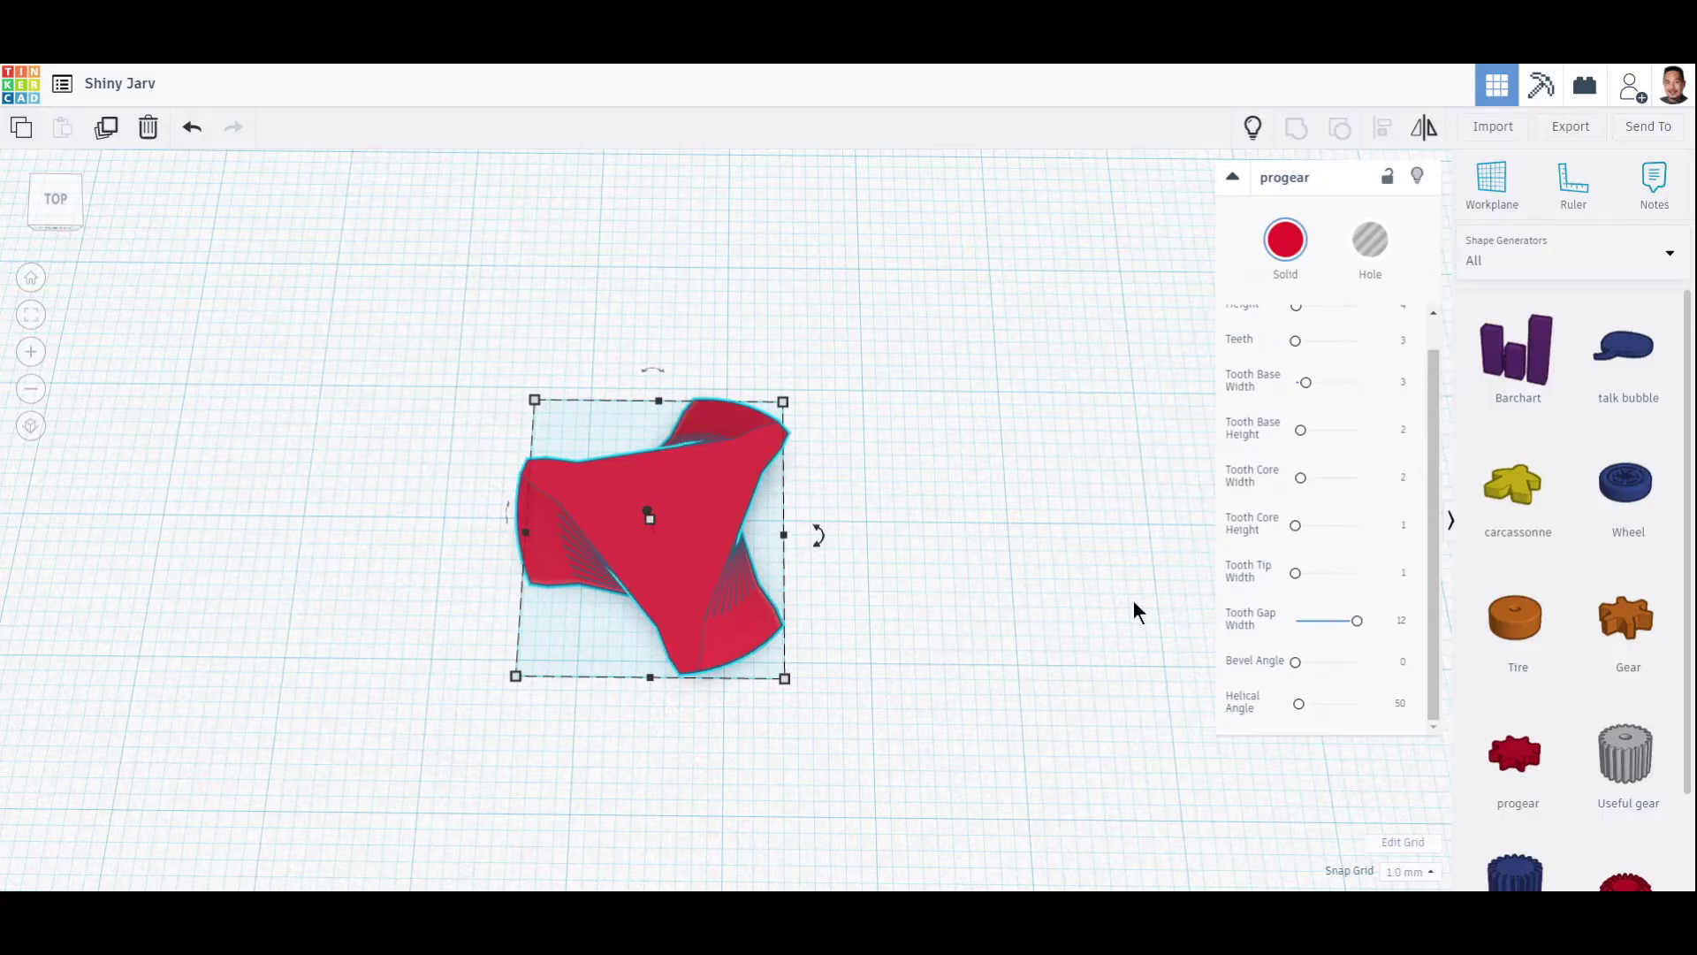
{"action": "left_click", "coordinate": [1405, 526]}
{"action": "type", "text": "10"}
{"action": "key", "text": "Return"}
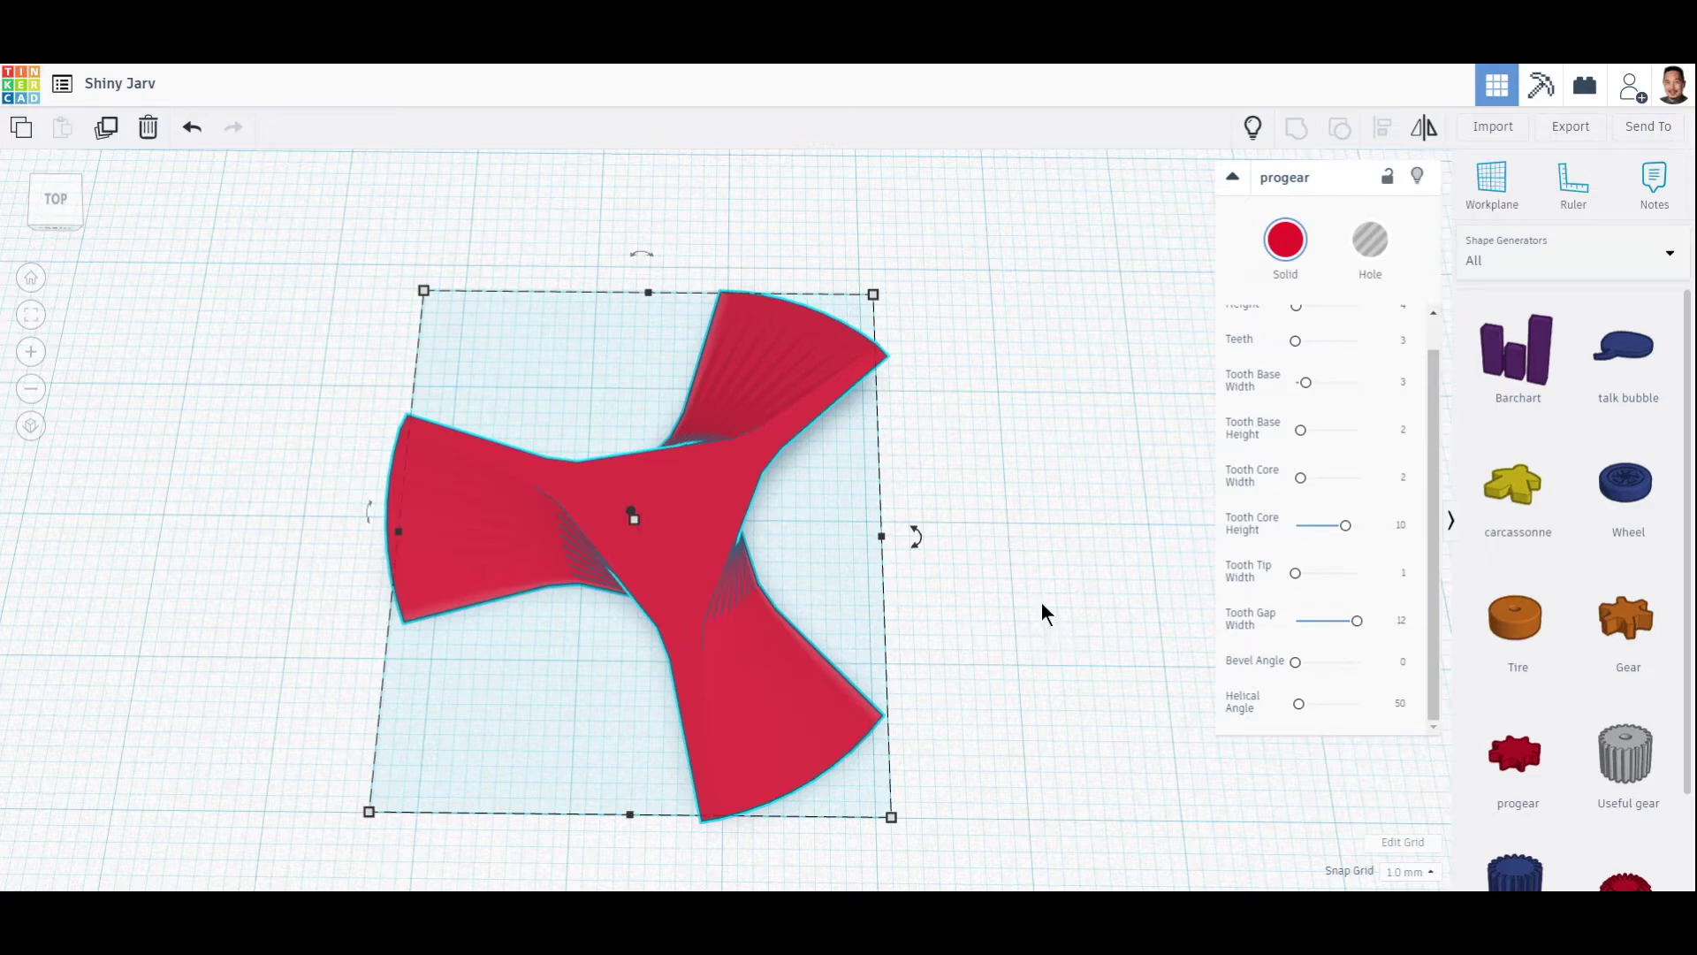
Nudge tooth core height up, tooth gap width down, and return helical angle to 46
{"action": "right_click_drag", "start_coordinate": [1039, 602], "coordinate": [584, 632]}
{"action": "mouse_move", "coordinate": [1349, 533]}
{"action": "left_mouse_down"}
{"action": "mouse_move", "coordinate": [1328, 531]}
{"action": "mouse_move", "coordinate": [1351, 530]}
{"action": "left_mouse_up"}
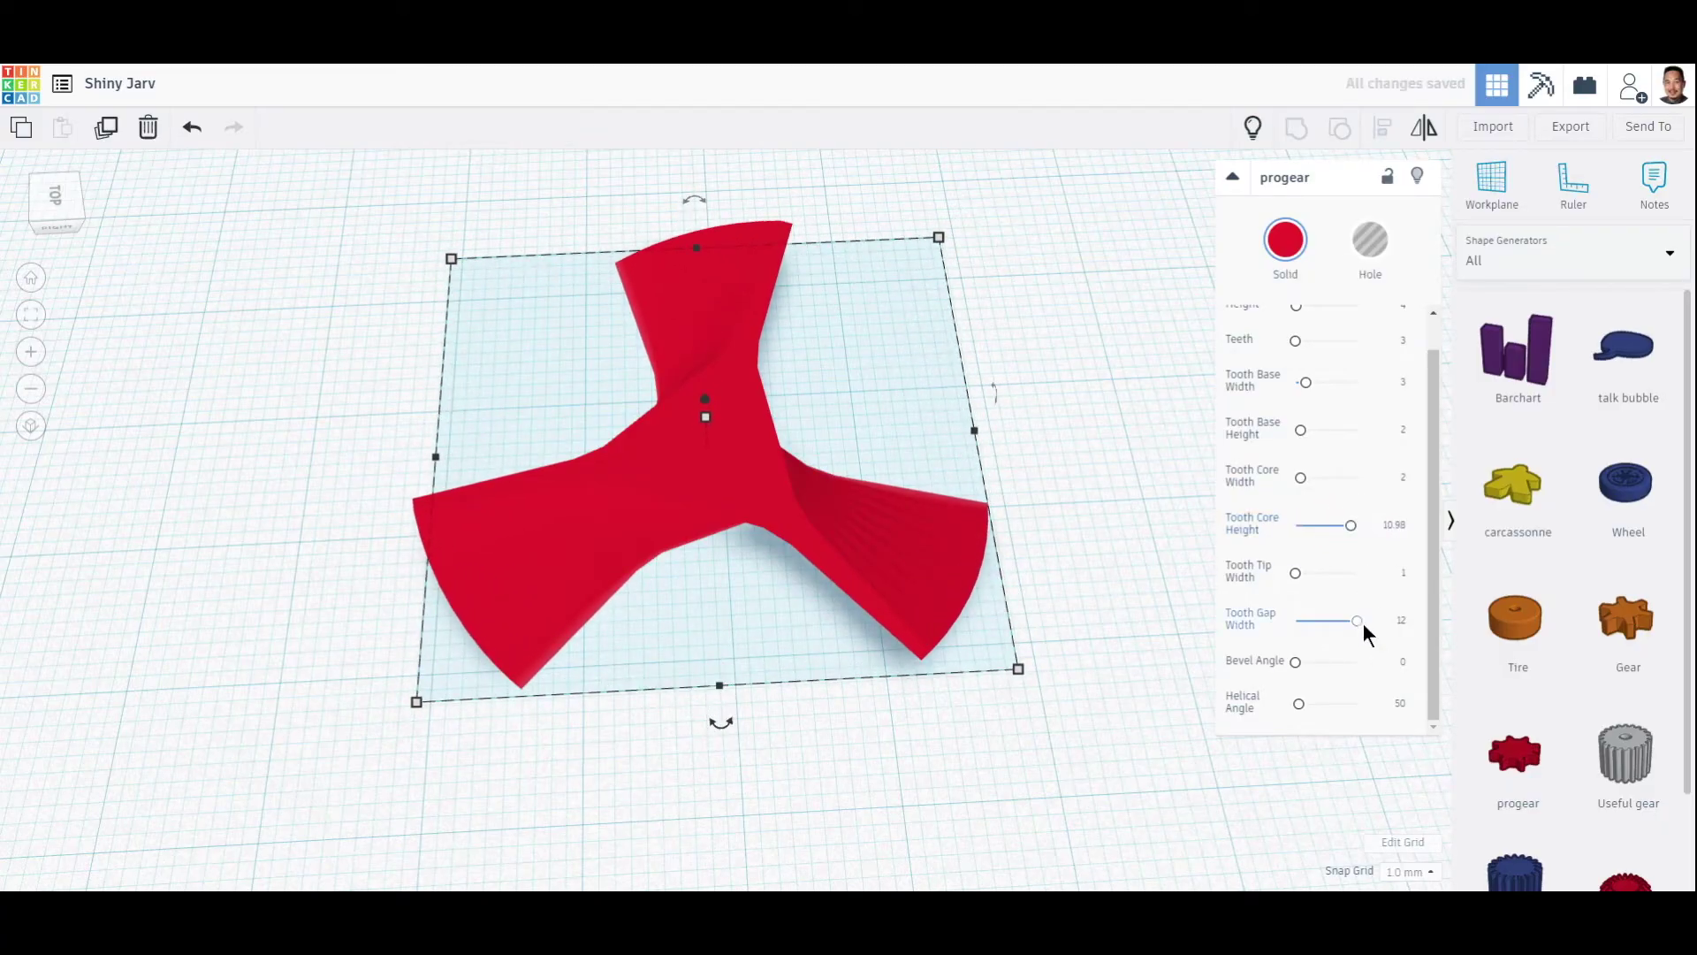
{"action": "left_click_drag", "start_coordinate": [1359, 625], "coordinate": [1309, 628]}
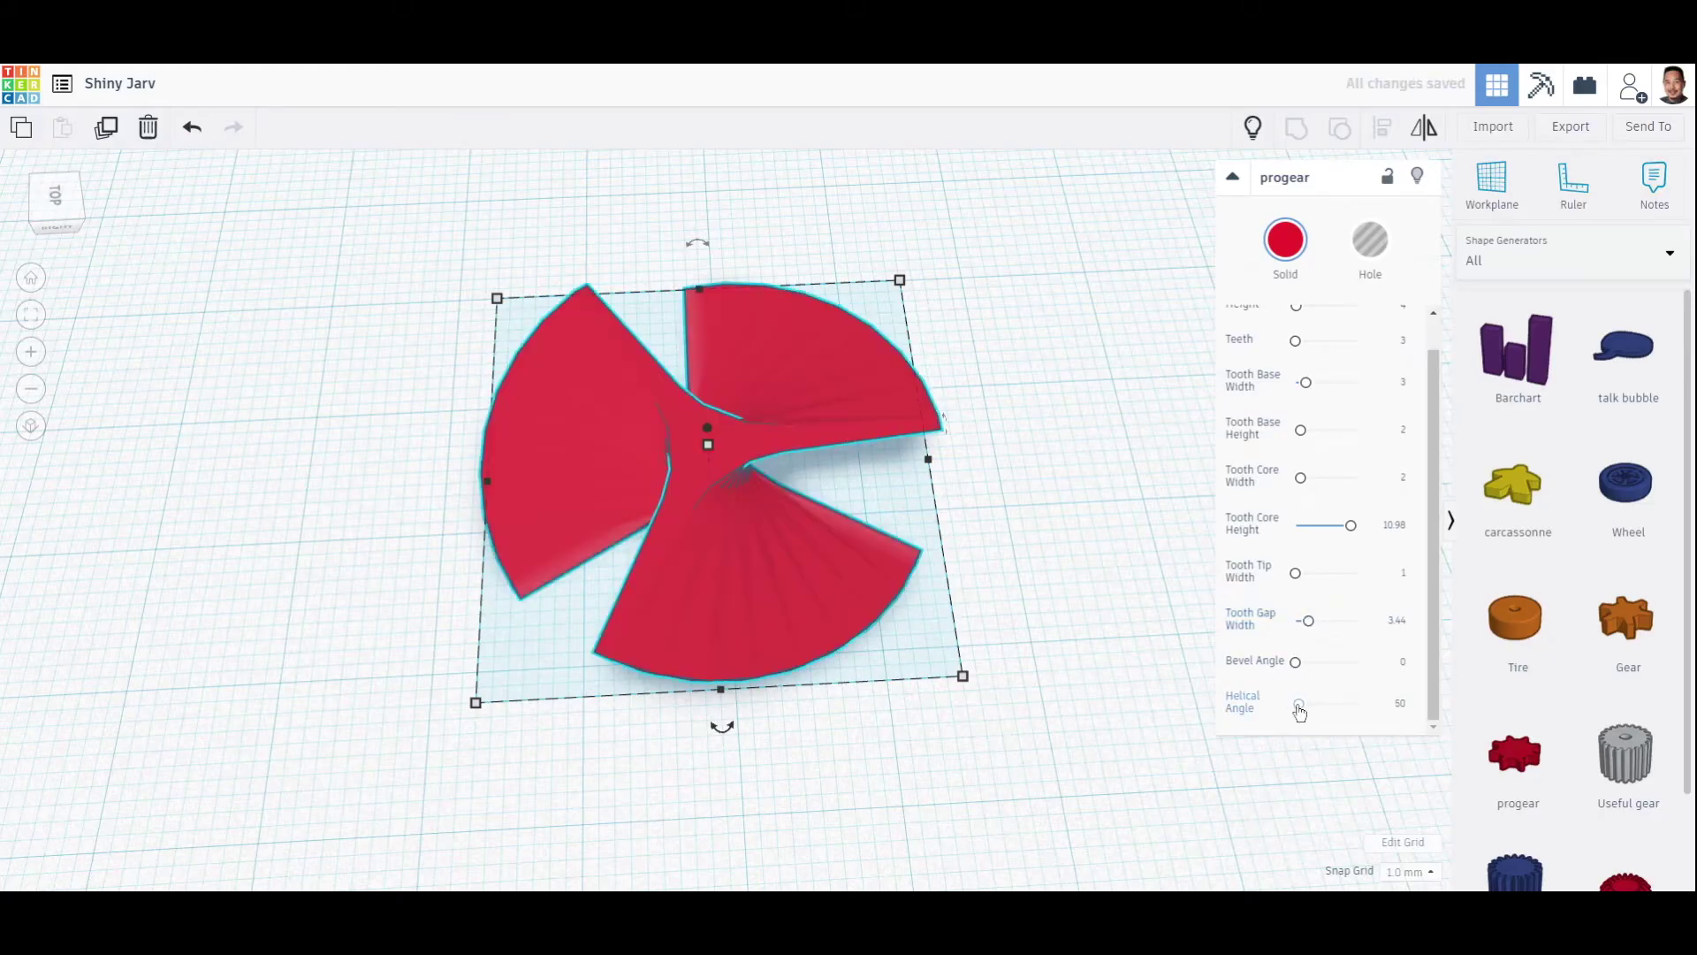
{"action": "left_click_drag", "start_coordinate": [1299, 712], "coordinate": [1299, 705]}
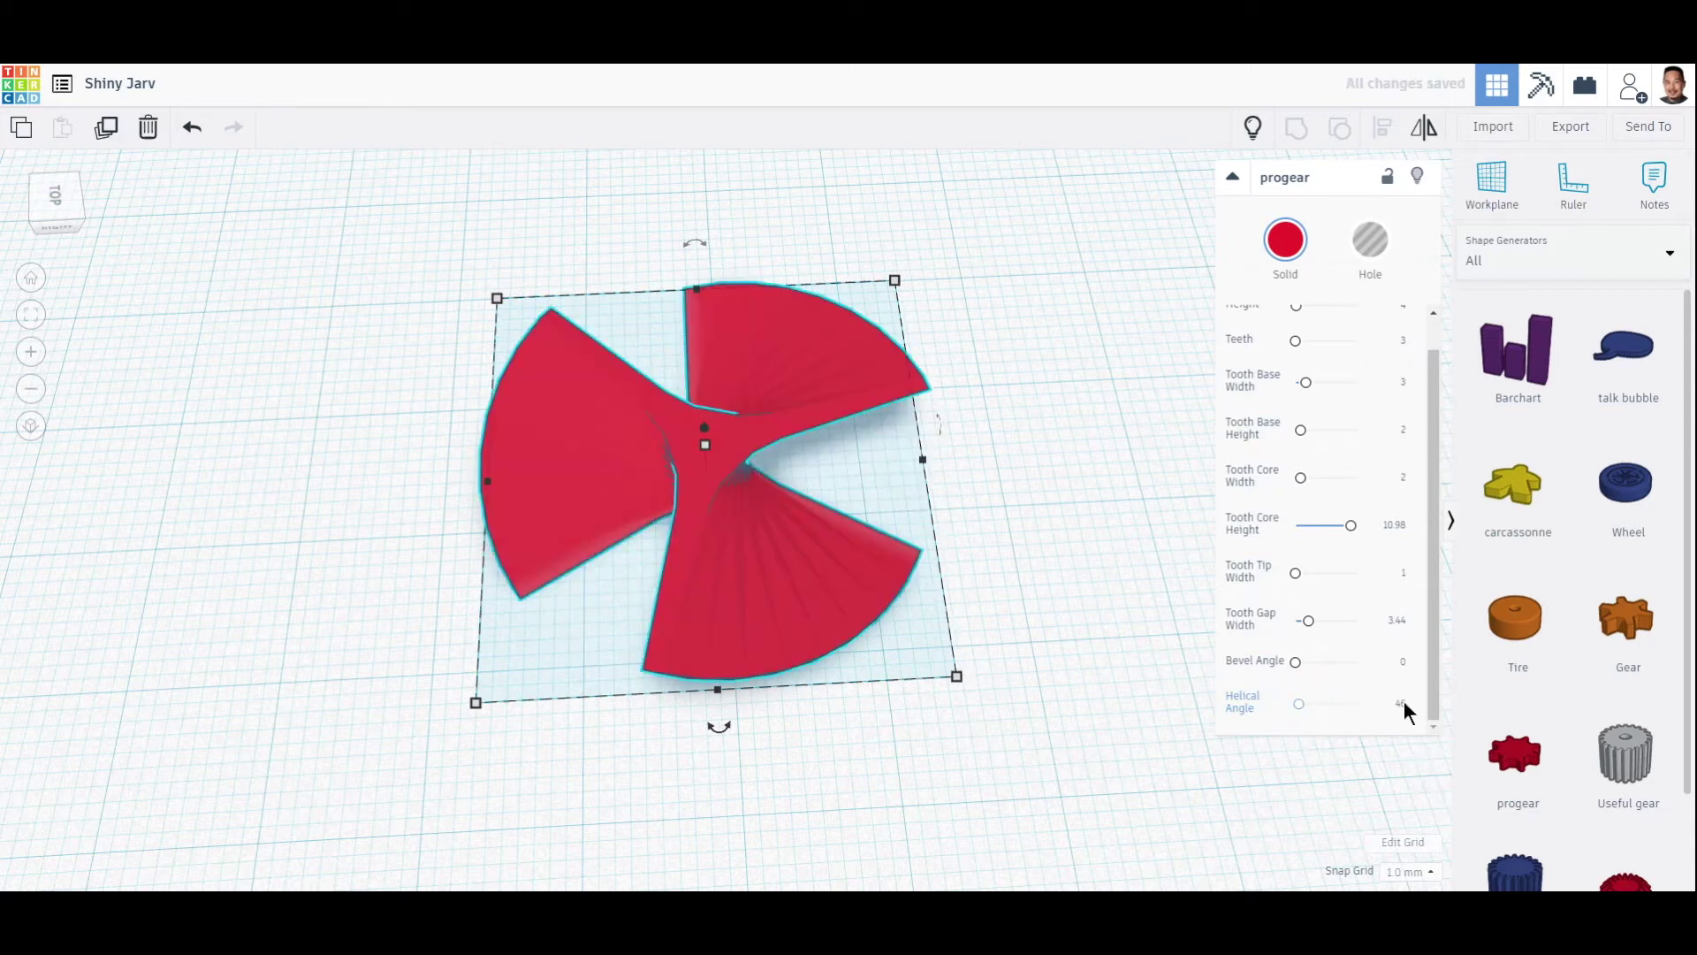
{"action": "left_click_drag", "start_coordinate": [1302, 709], "coordinate": [1303, 708]}
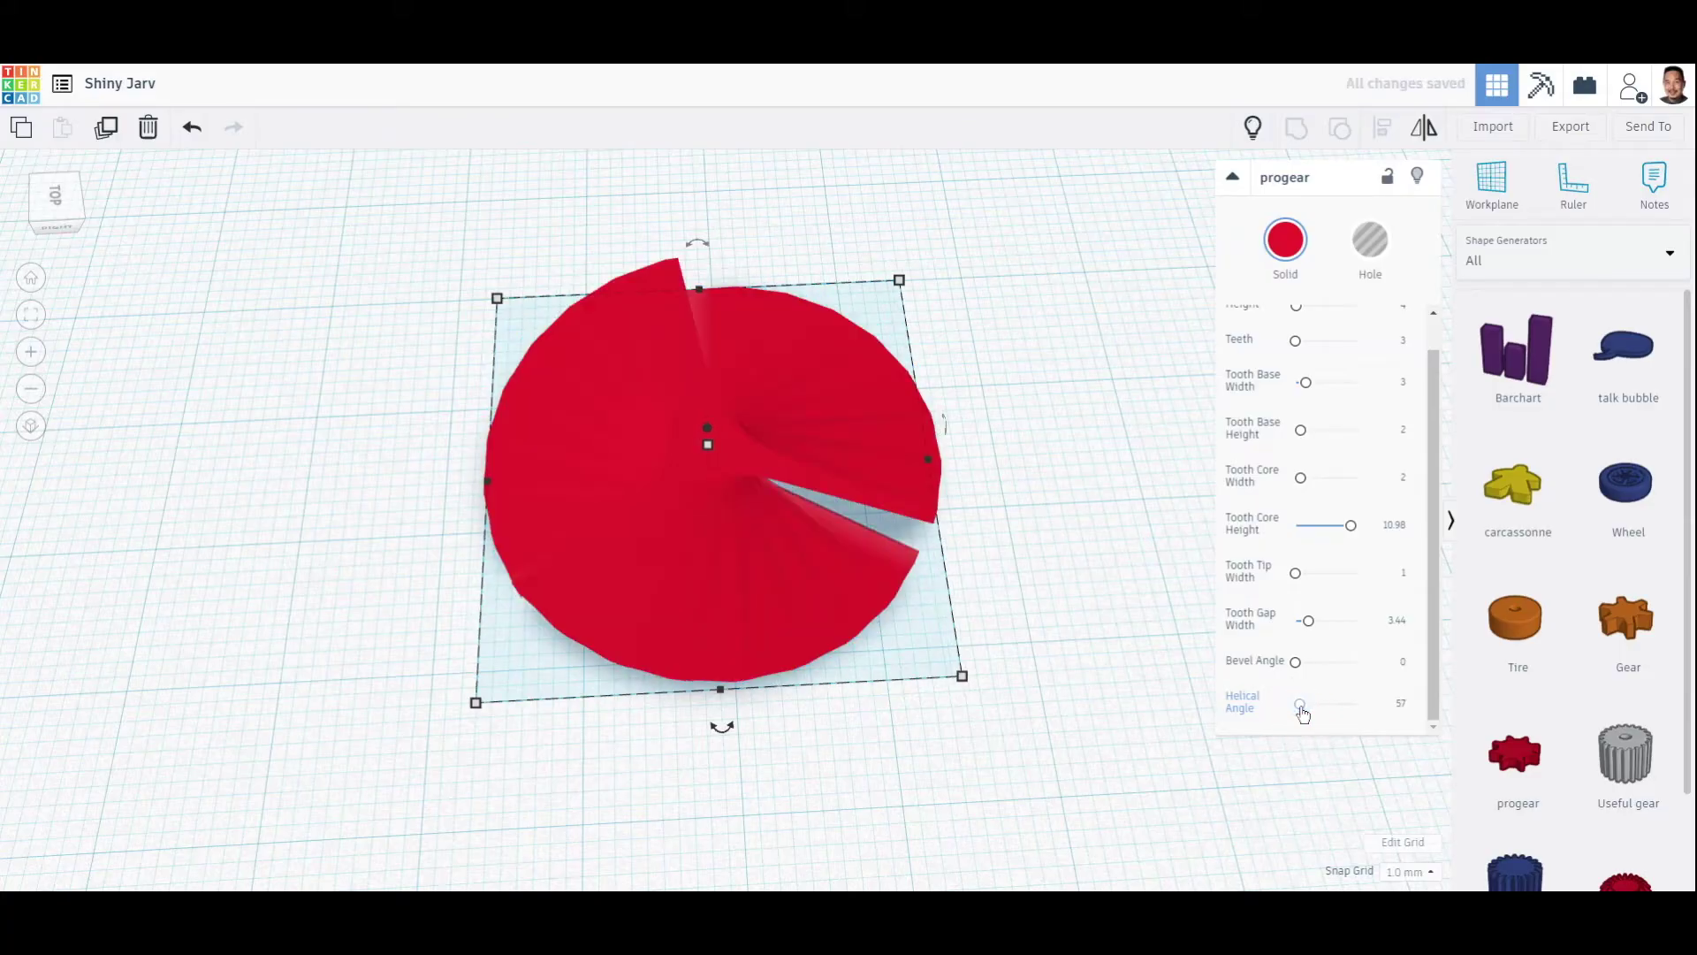
{"action": "left_click", "coordinate": [1301, 707]}
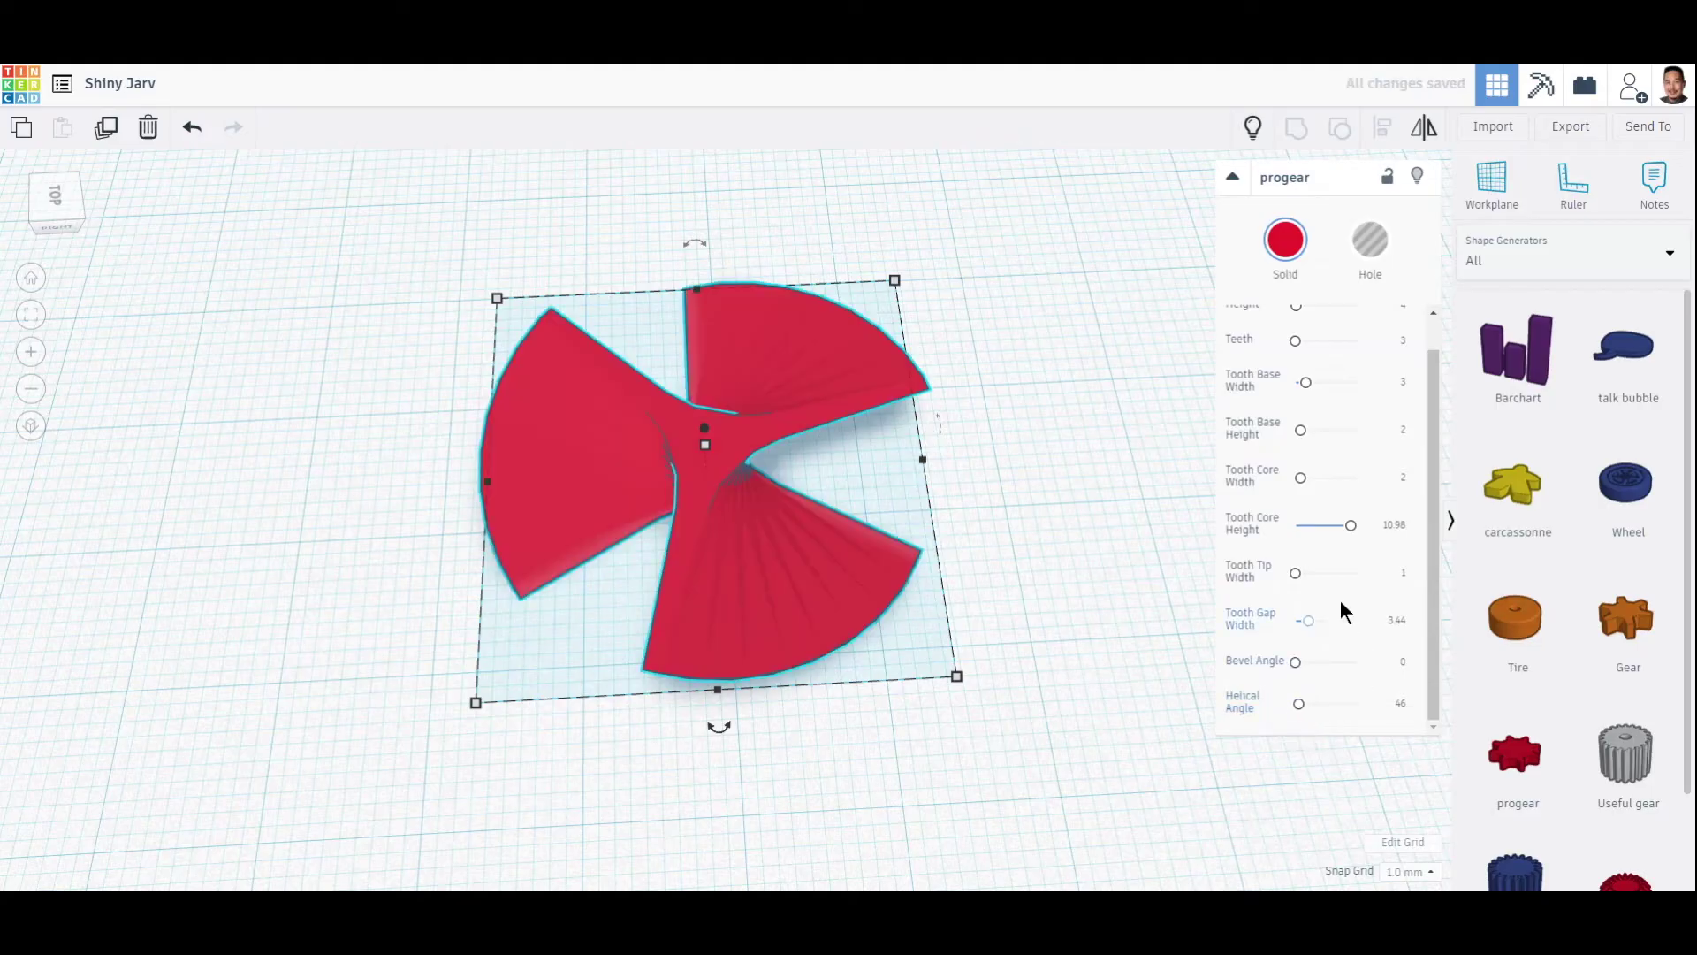
{"action": "scroll", "coordinate": [1342, 608], "scroll_direction": "up", "scroll_amount": 1}
{"action": "scroll", "coordinate": [1357, 495], "scroll_direction": "down", "scroll_amount": 1}
{"action": "scroll", "coordinate": [1387, 460], "scroll_direction": "up", "scroll_amount": 1}
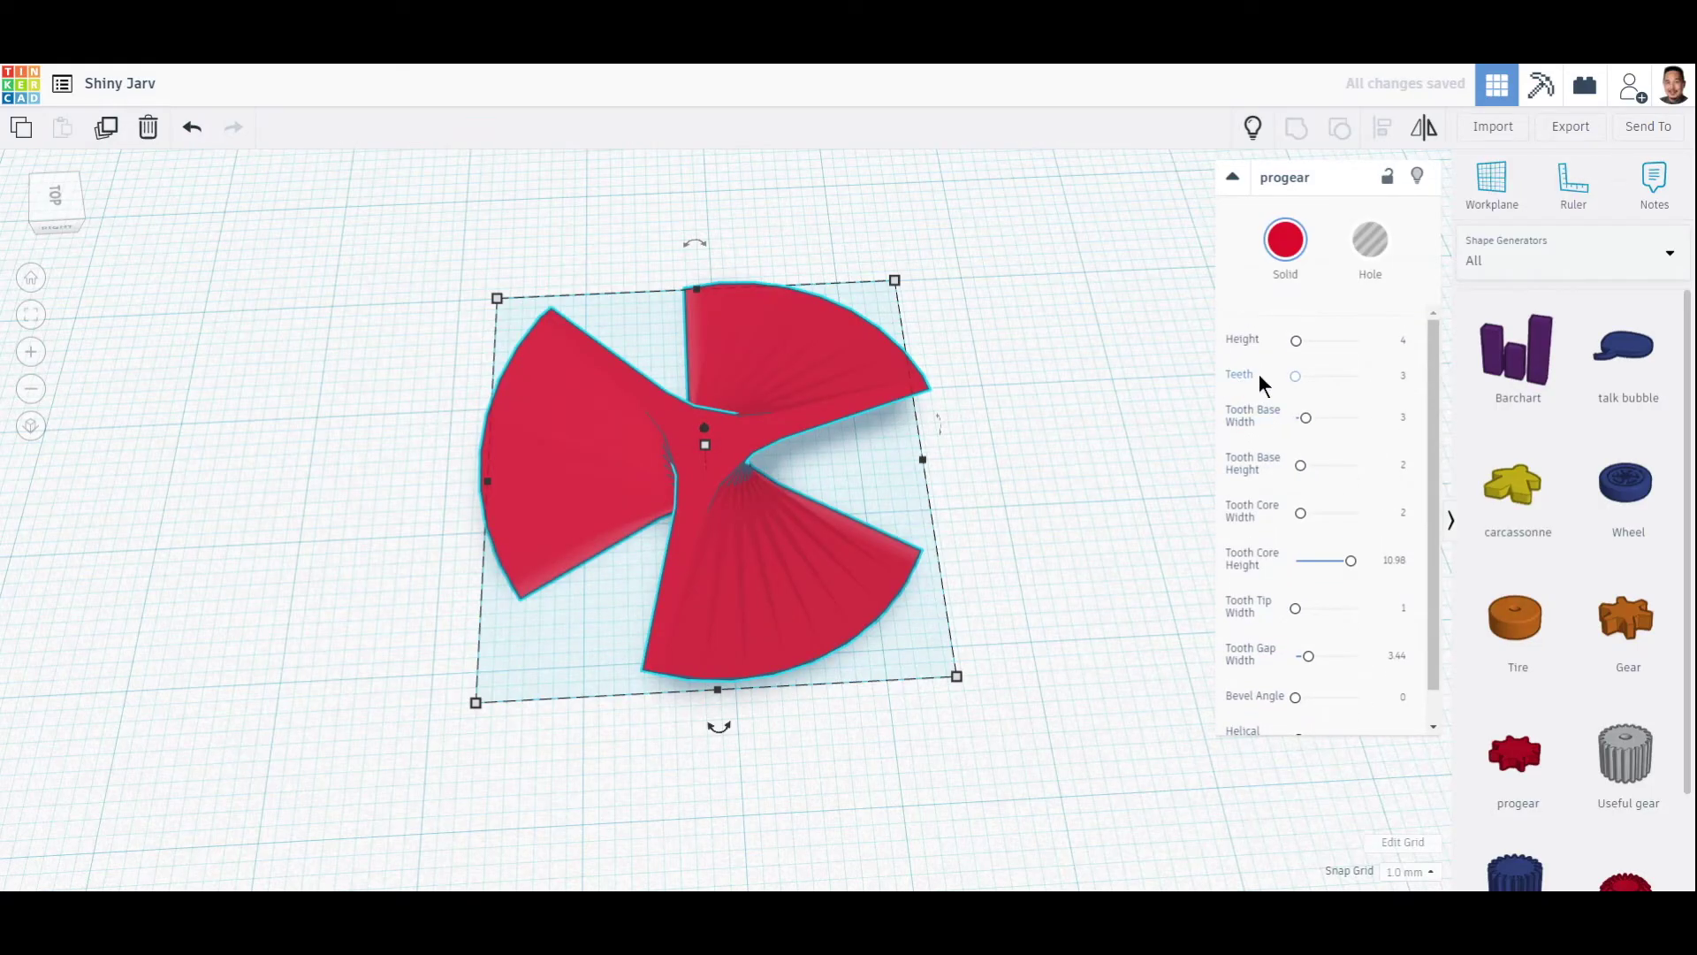
Set Teeth to 6 and orbit around to inspect the six flared blades
{"action": "left_click", "coordinate": [1405, 377]}
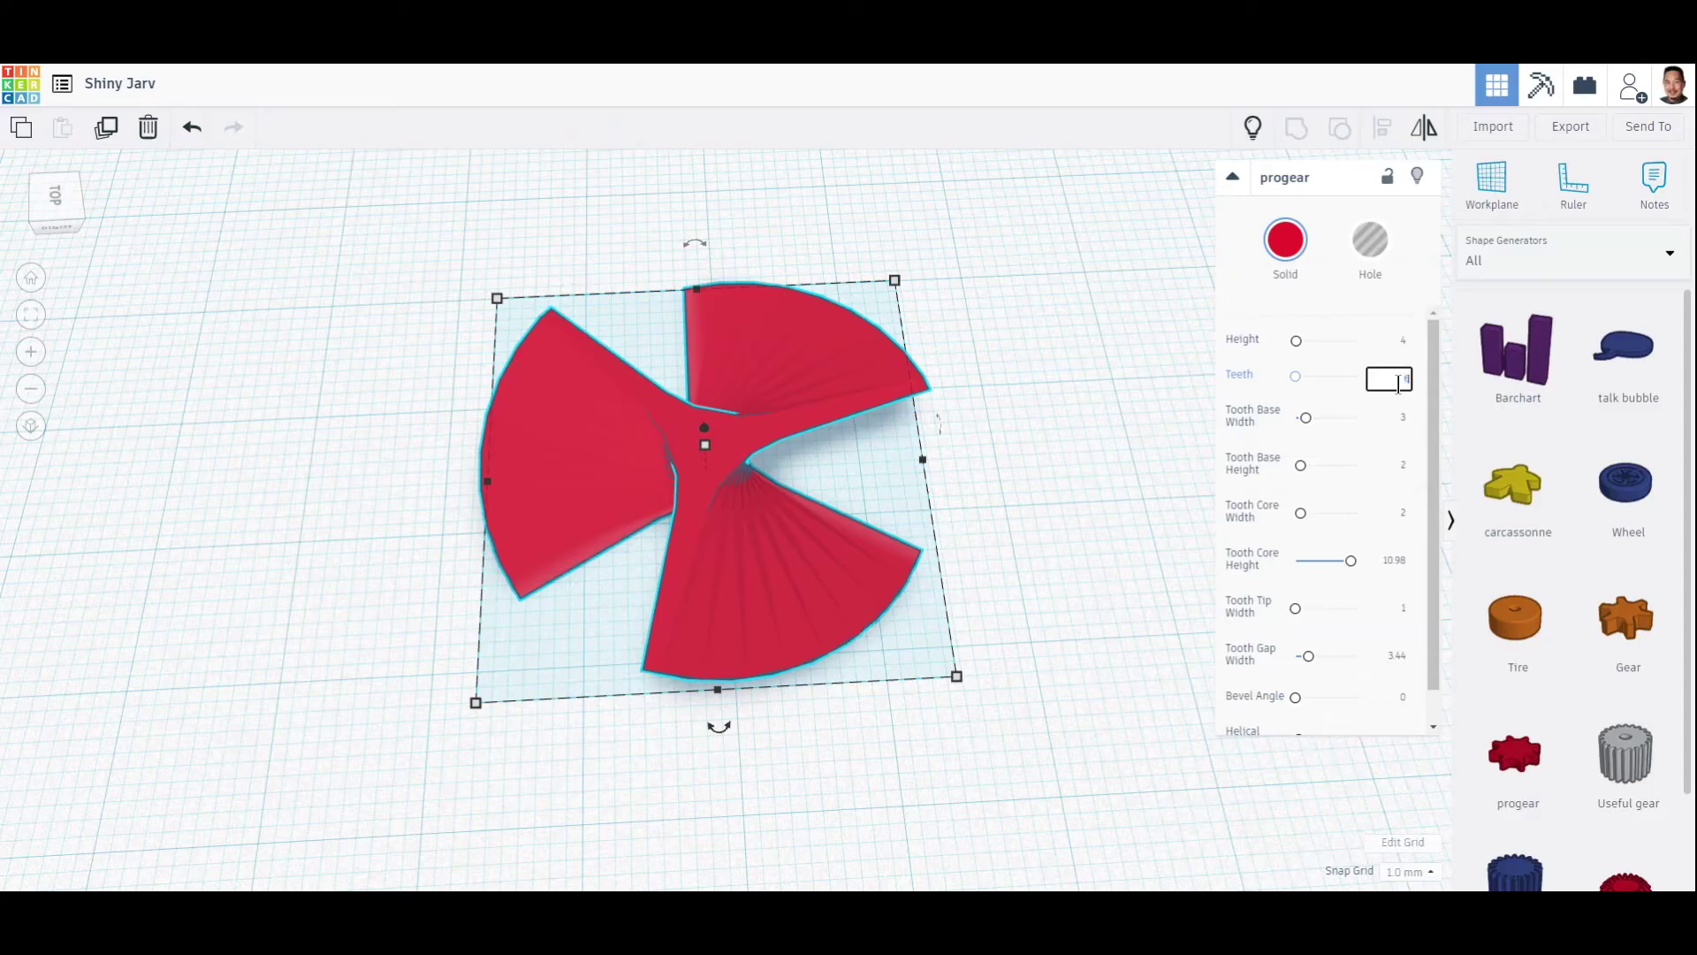
{"action": "type", "text": "6"}
{"action": "key", "text": "Return"}
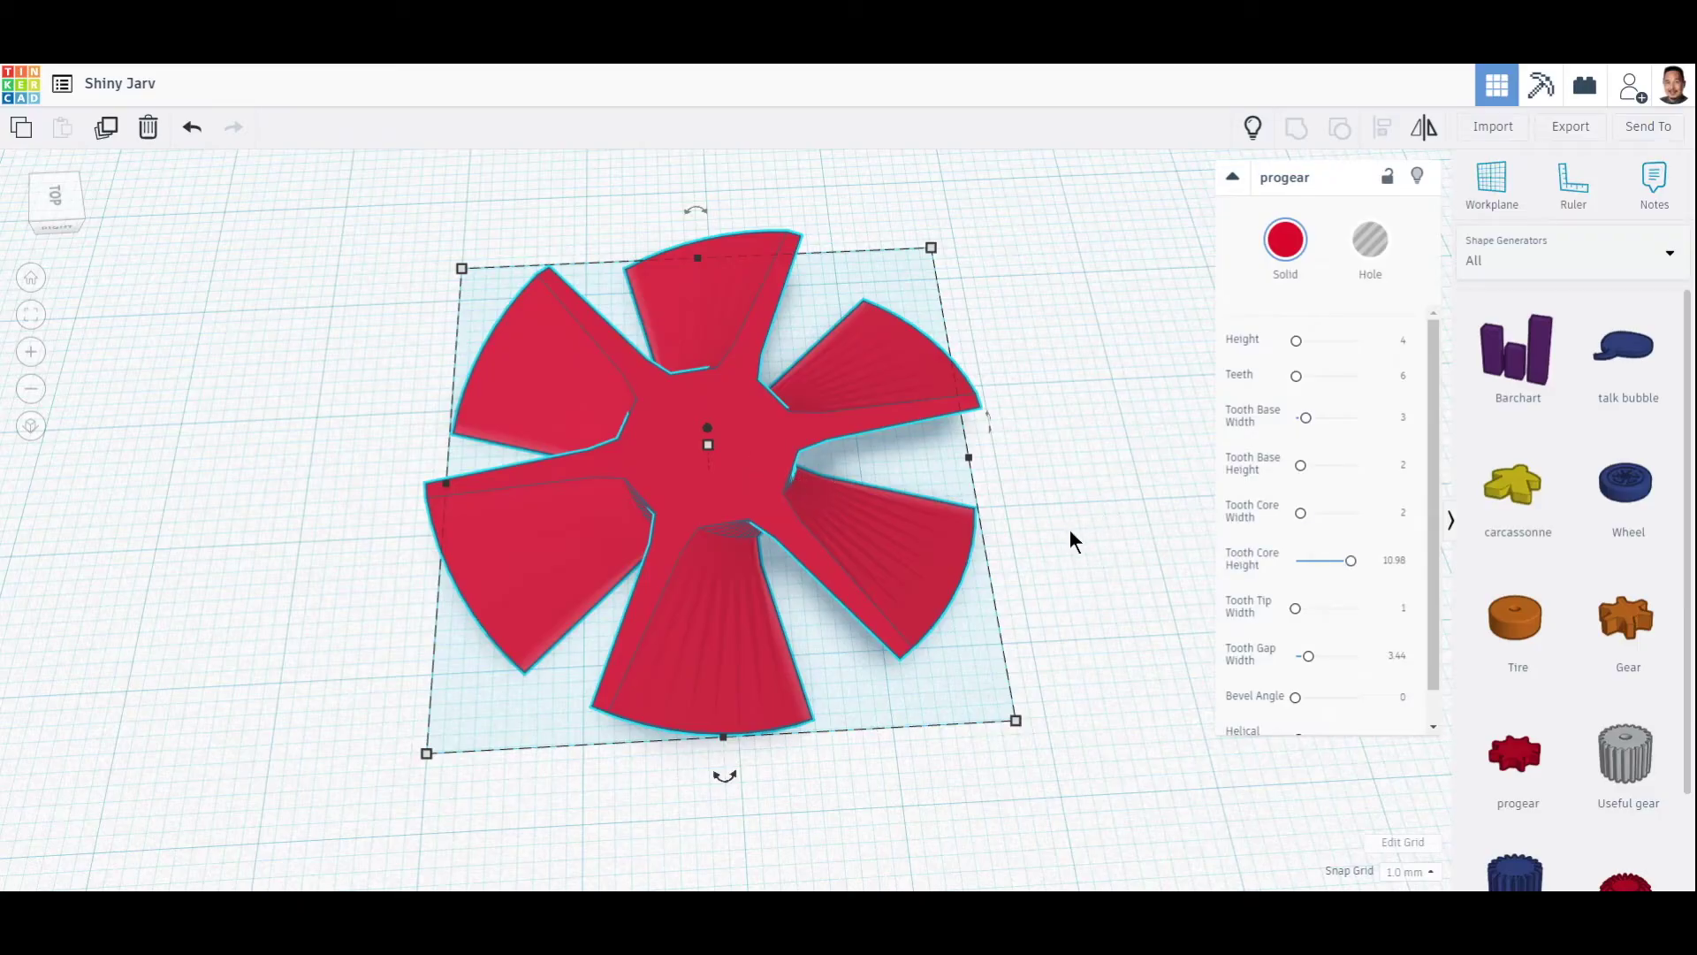
{"action": "right_click_drag", "start_coordinate": [1070, 528], "coordinate": [686, 581]}
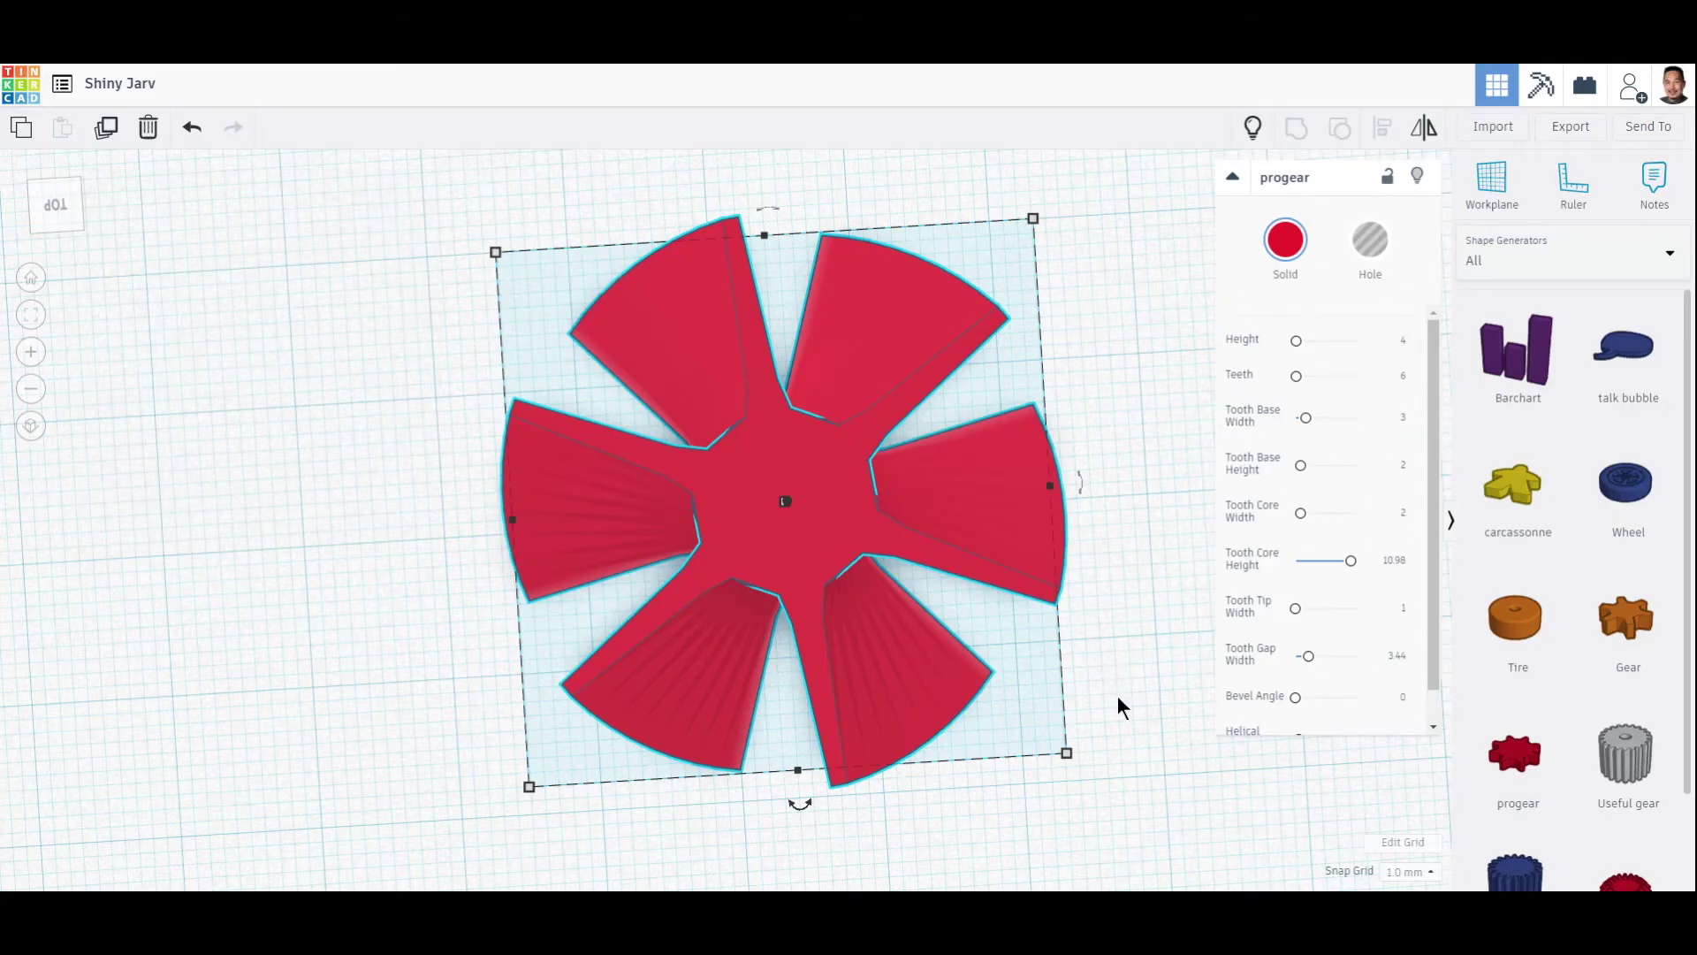
{"action": "right_click_drag", "start_coordinate": [1118, 696], "coordinate": [850, 514]}
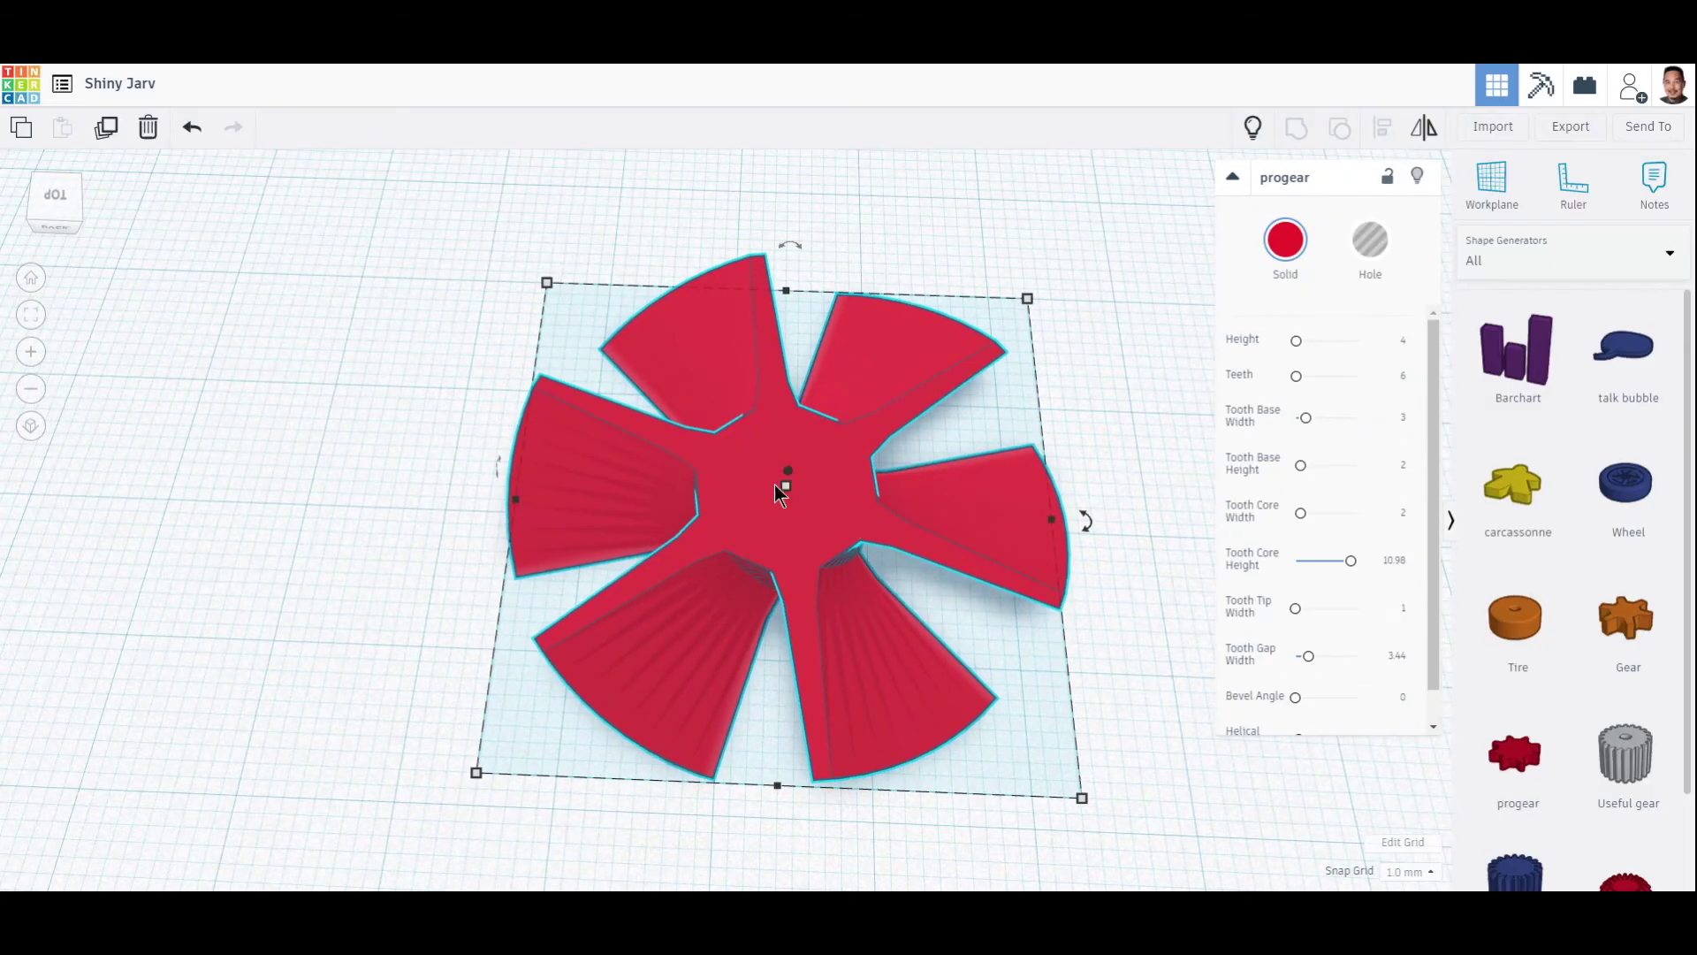
{"action": "mouse_move", "coordinate": [784, 493]}
Place a 20 x 20 mm Cylinder hole from Basic Shapes beside the propeller
{"action": "left_click", "coordinate": [1600, 268]}
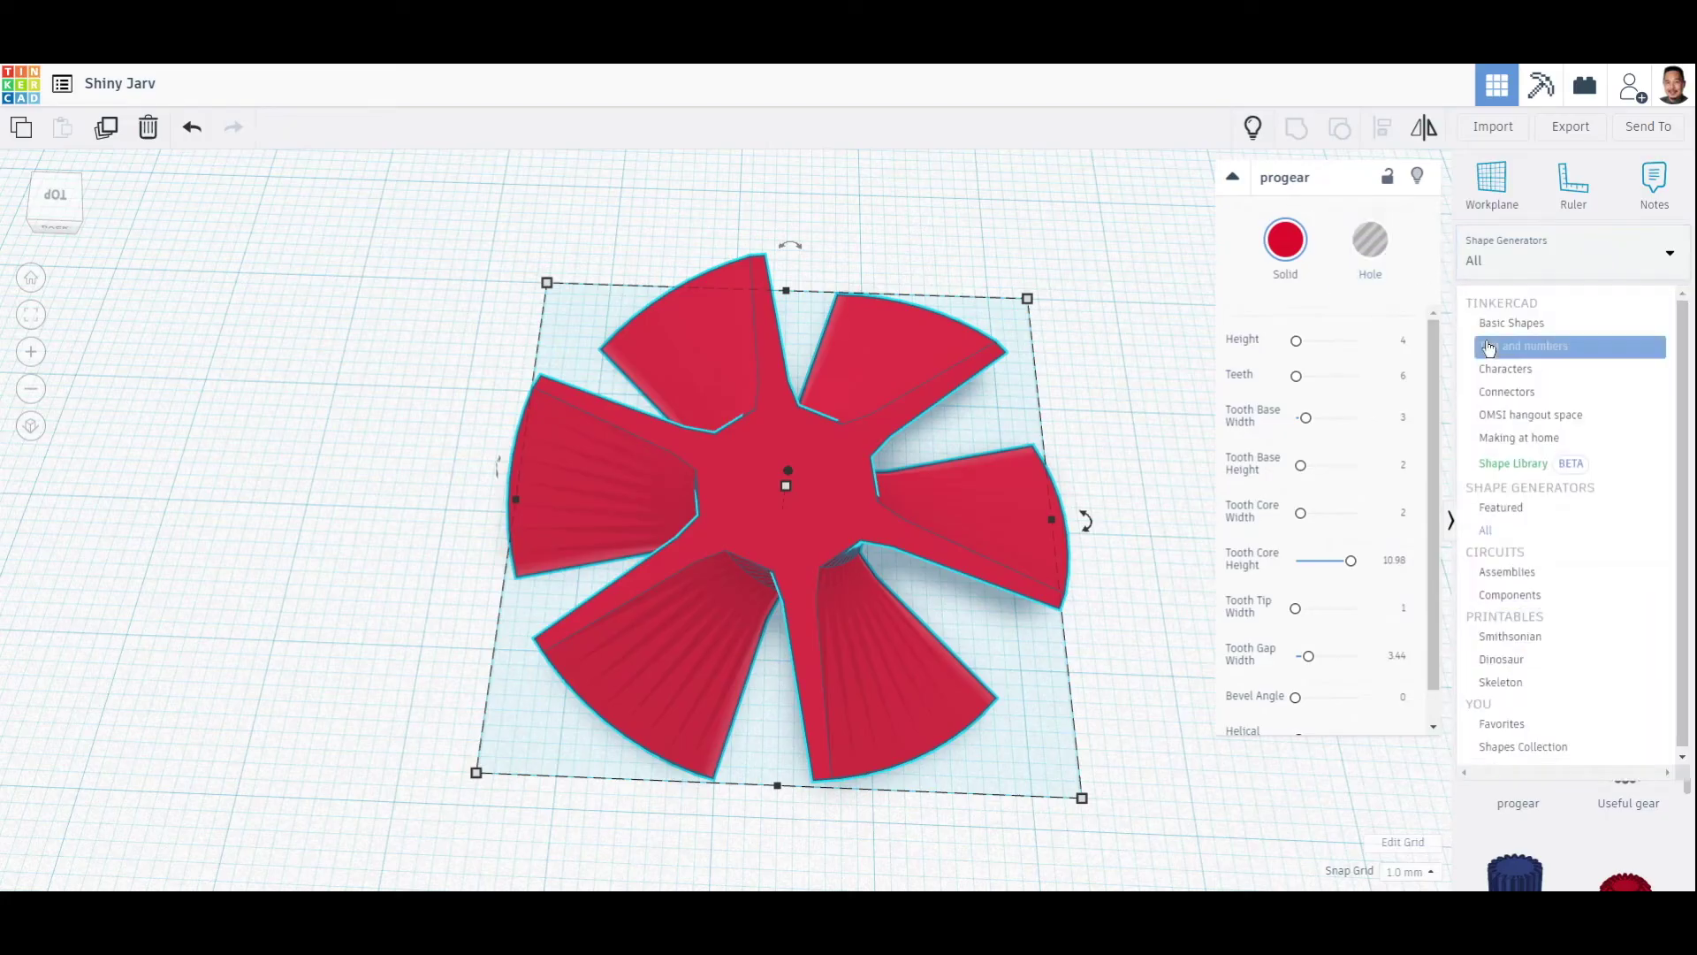
{"action": "left_click", "coordinate": [1504, 323]}
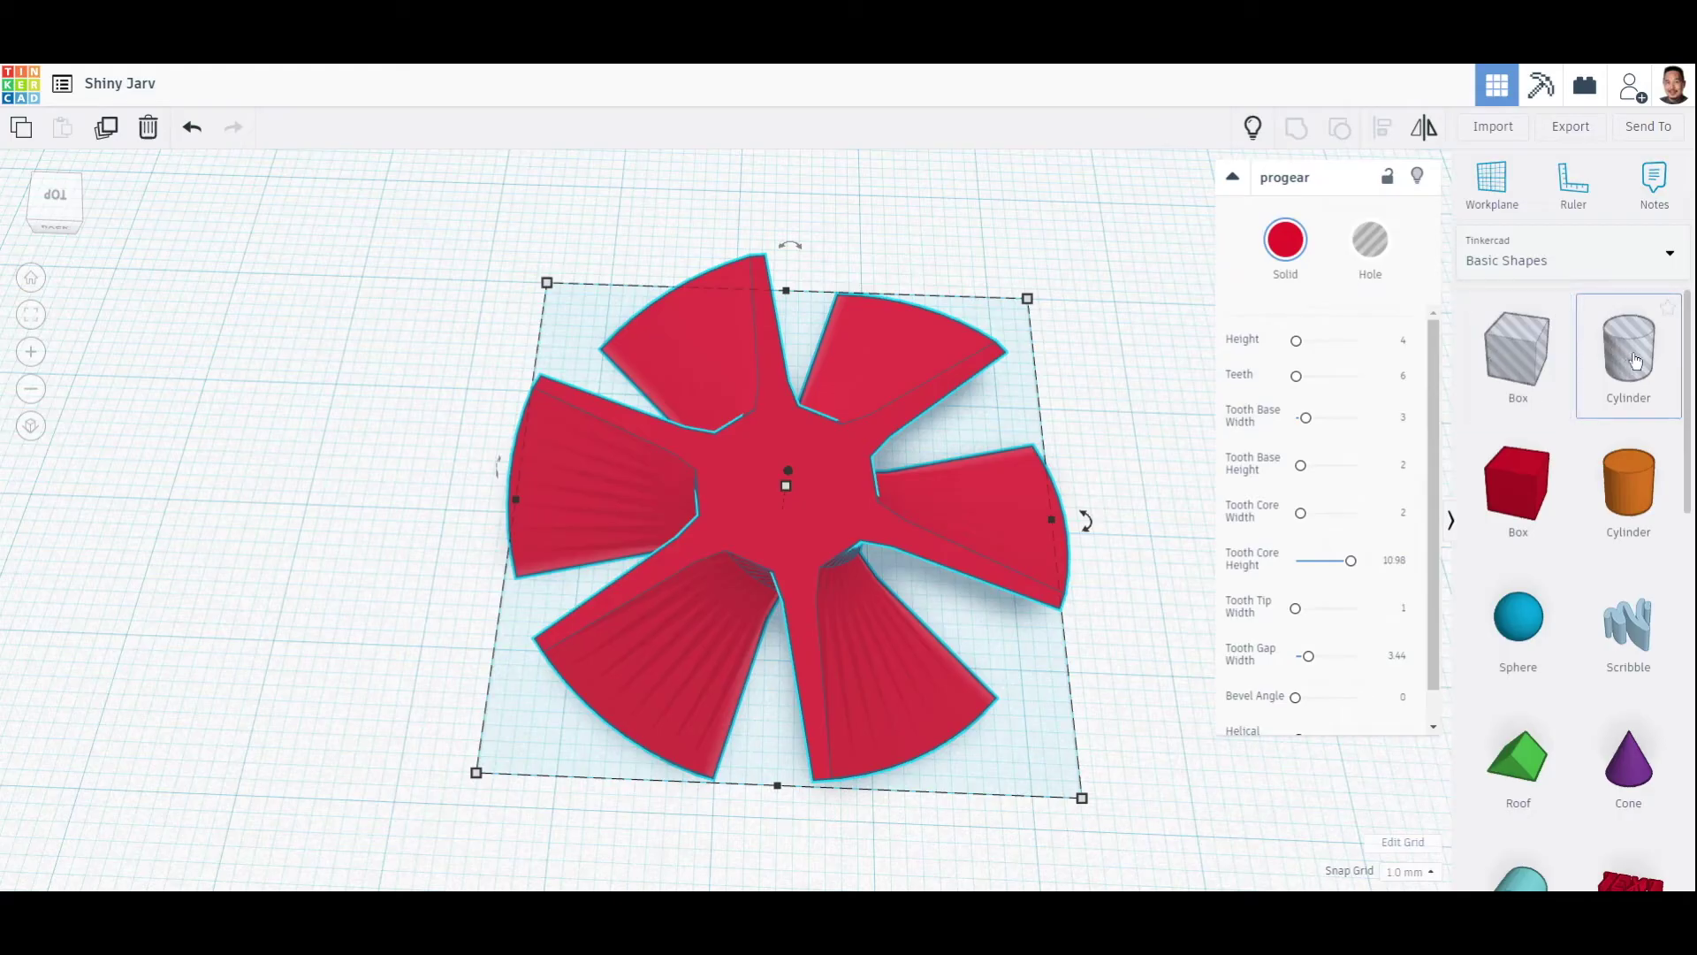
{"action": "left_click_drag", "start_coordinate": [1634, 355], "coordinate": [334, 507]}
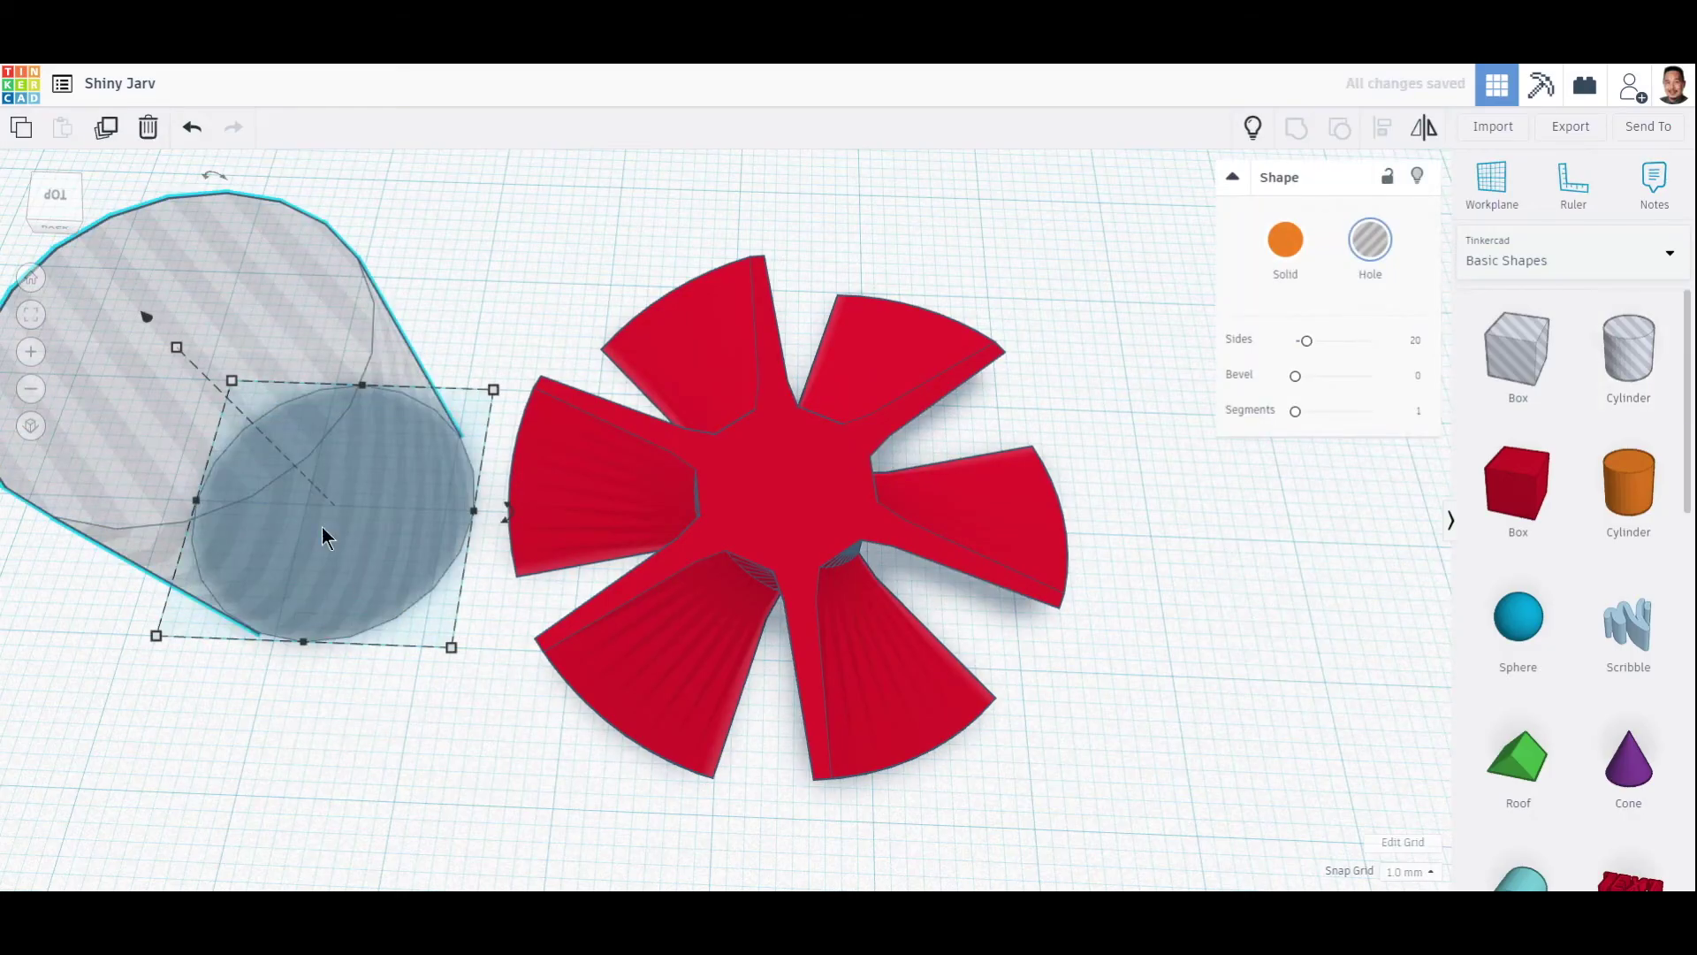
{"action": "left_click_drag", "start_coordinate": [301, 491], "coordinate": [265, 488]}
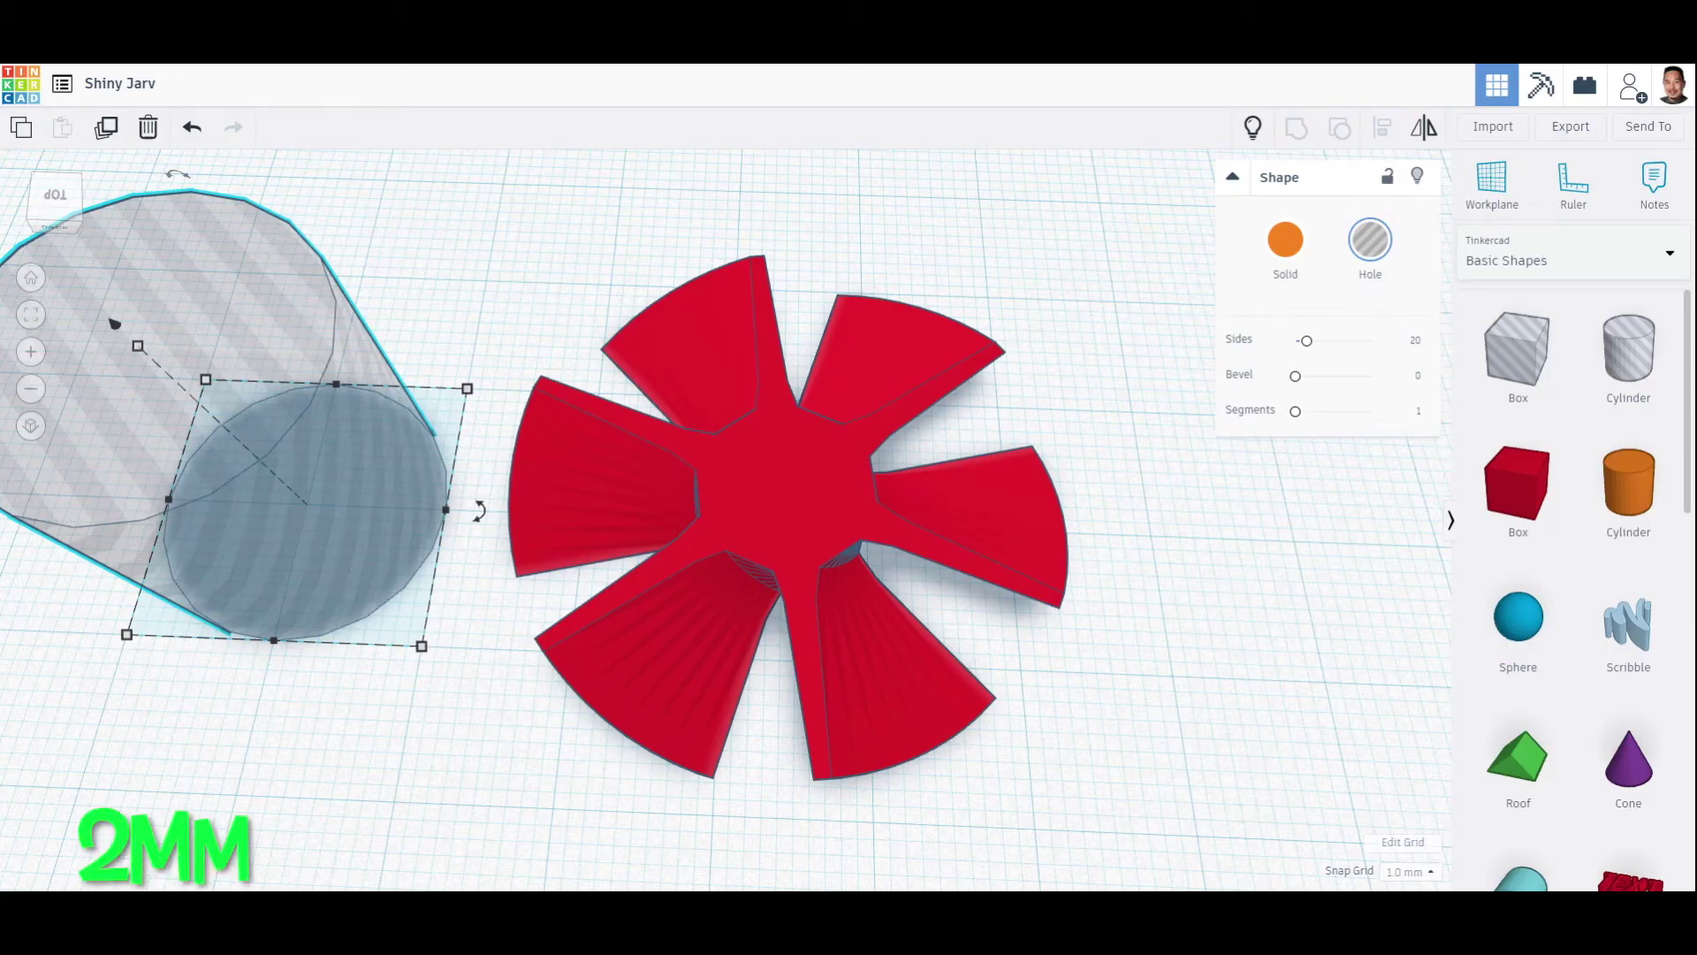
Shrink the cylinder hole's footprint to 2 x 2 mm and move it across the workplane
{"action": "left_click_drag", "start_coordinate": [466, 384], "coordinate": [171, 601]}
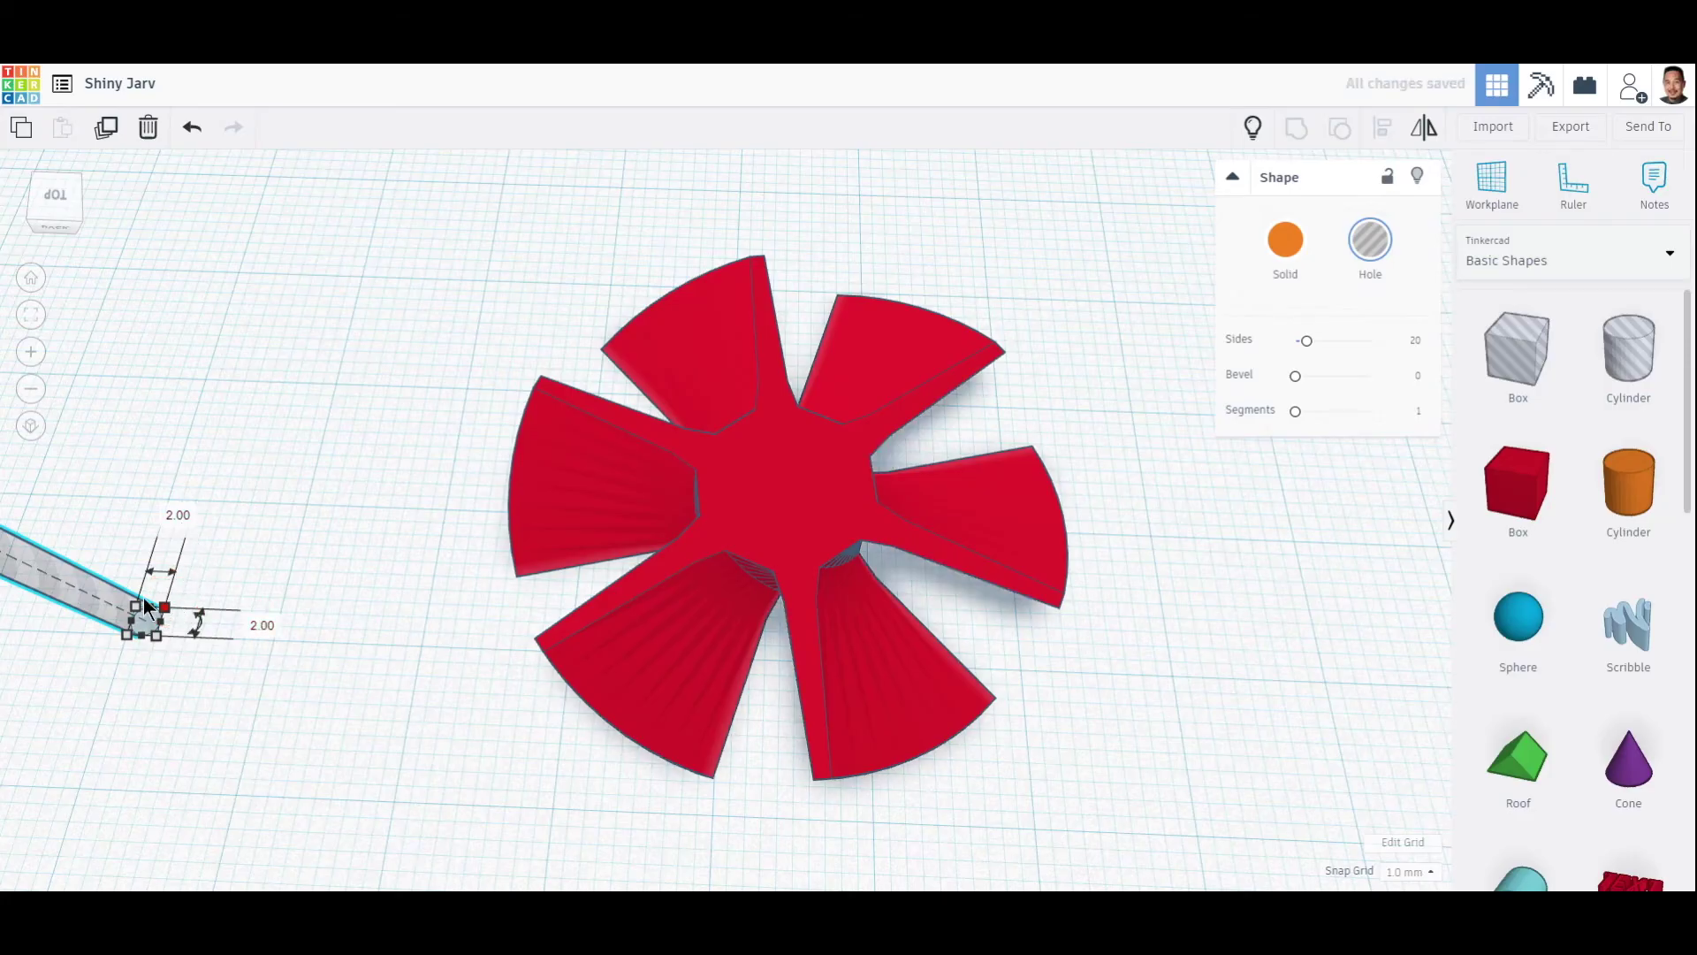
{"action": "left_click_drag", "start_coordinate": [101, 595], "coordinate": [339, 561]}
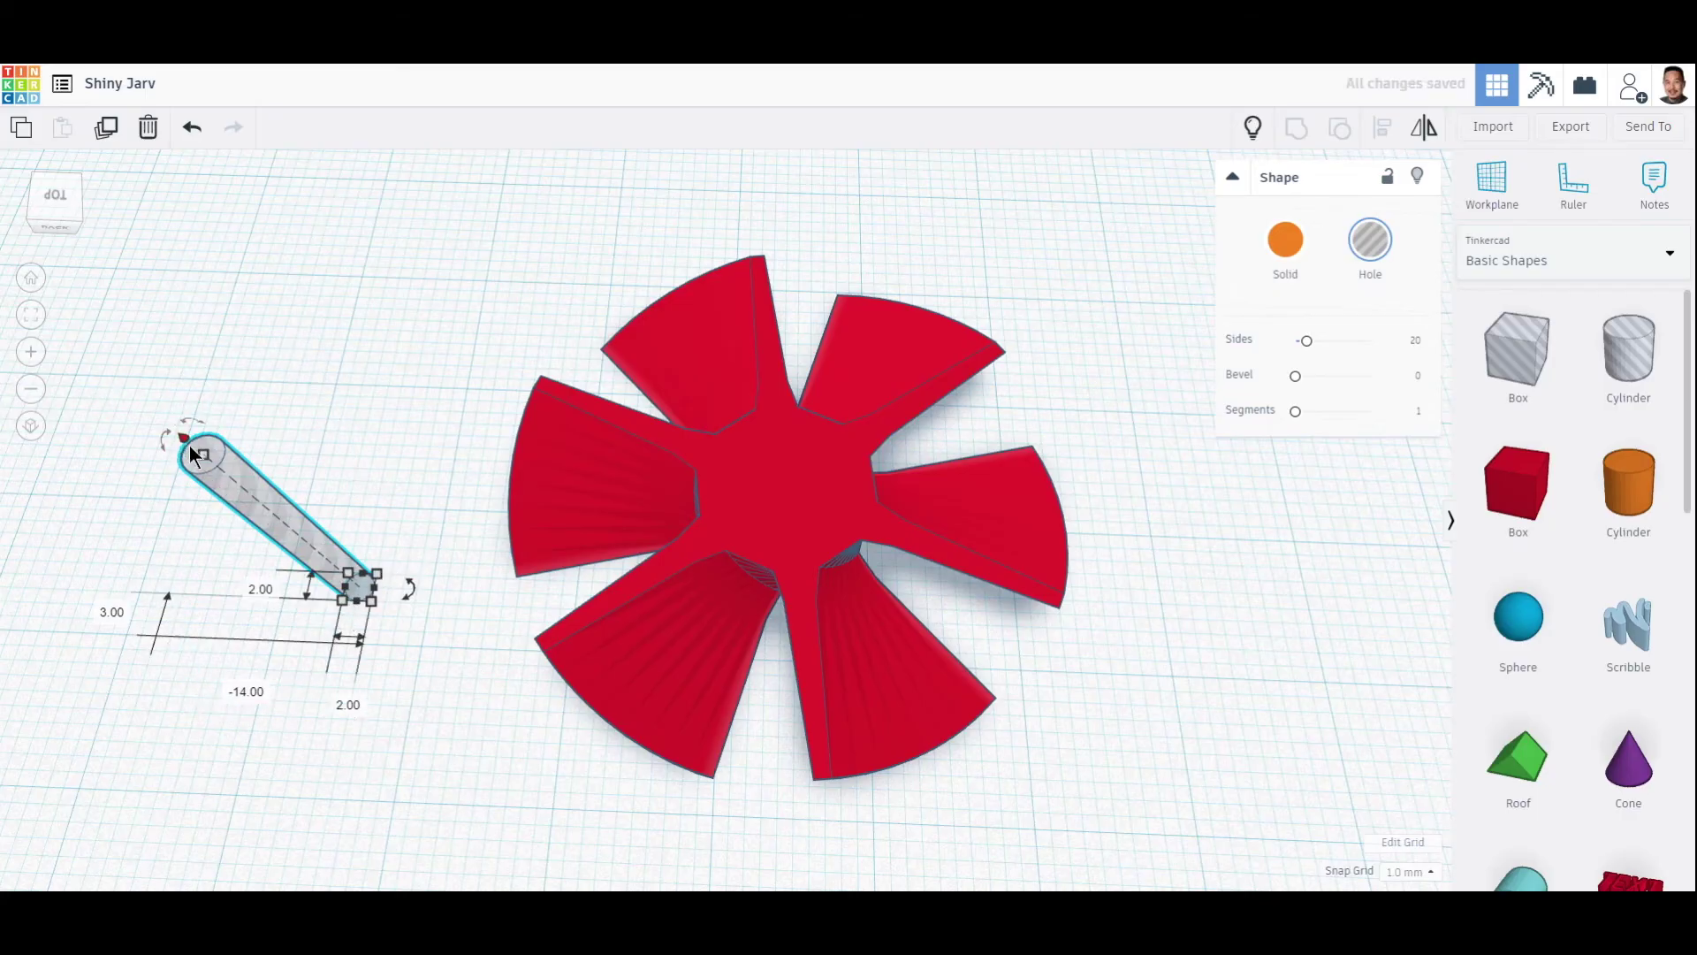
{"action": "left_click", "coordinate": [398, 721]}
{"action": "right_click_drag", "start_coordinate": [398, 722], "coordinate": [406, 548]}
Lower the hole to 3 mm height, then select both it and the propeller
{"action": "left_click", "coordinate": [331, 437]}
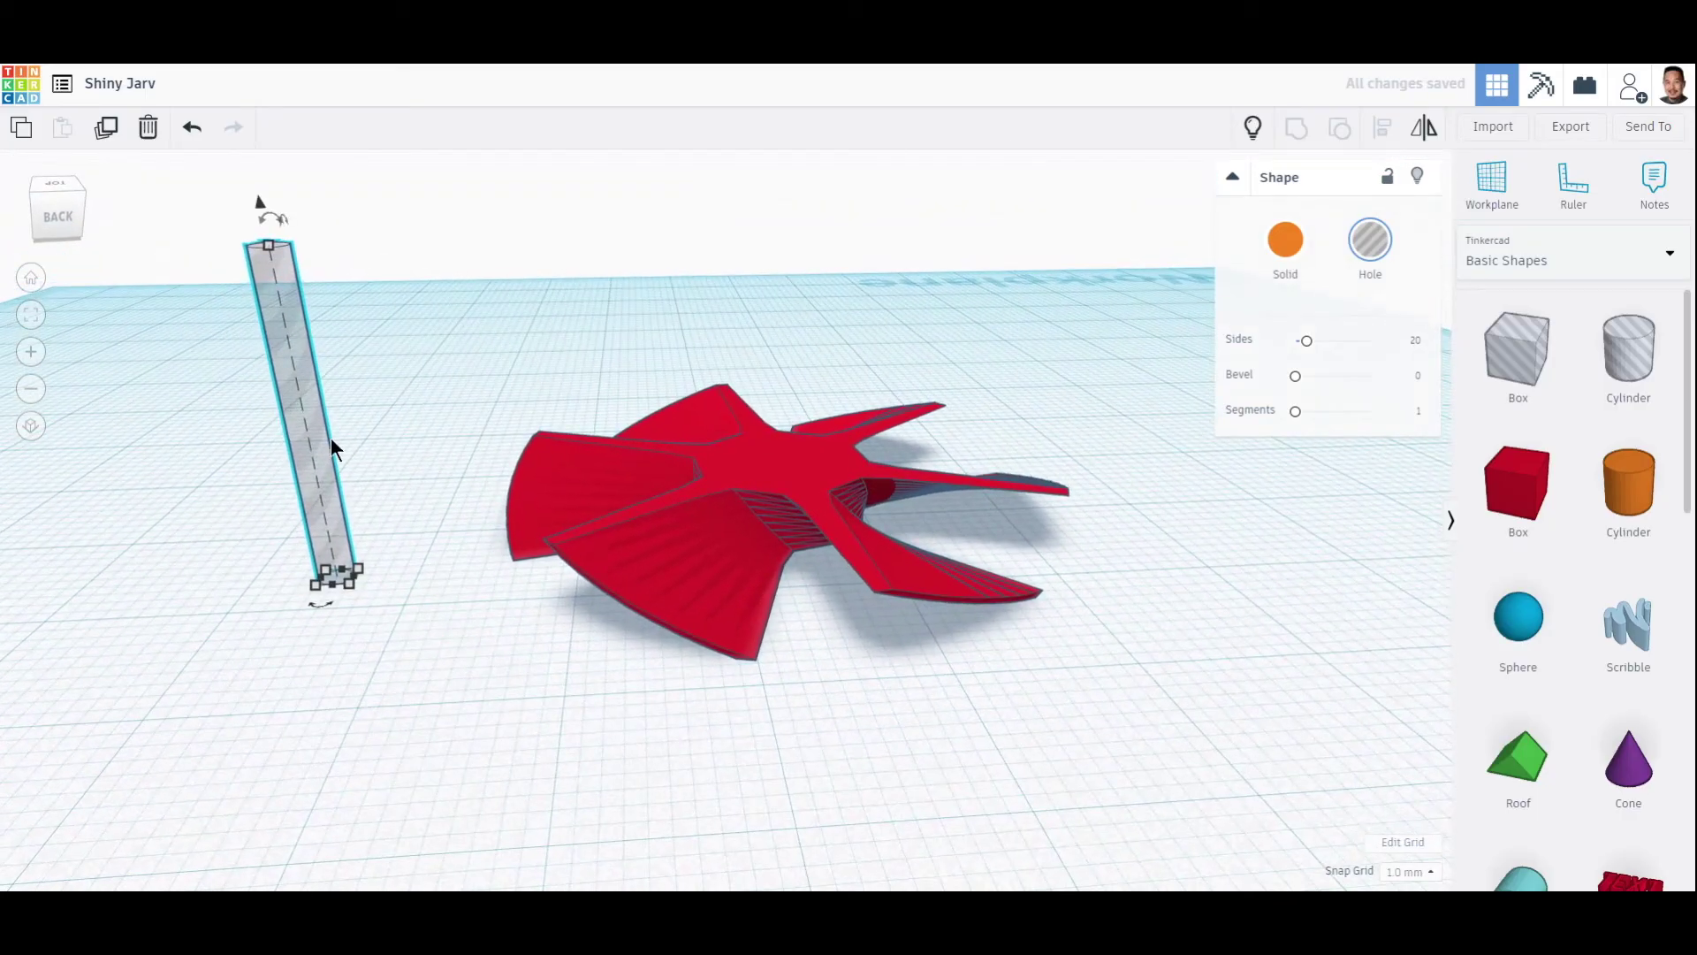
{"action": "left_click_drag", "start_coordinate": [267, 246], "coordinate": [329, 521]}
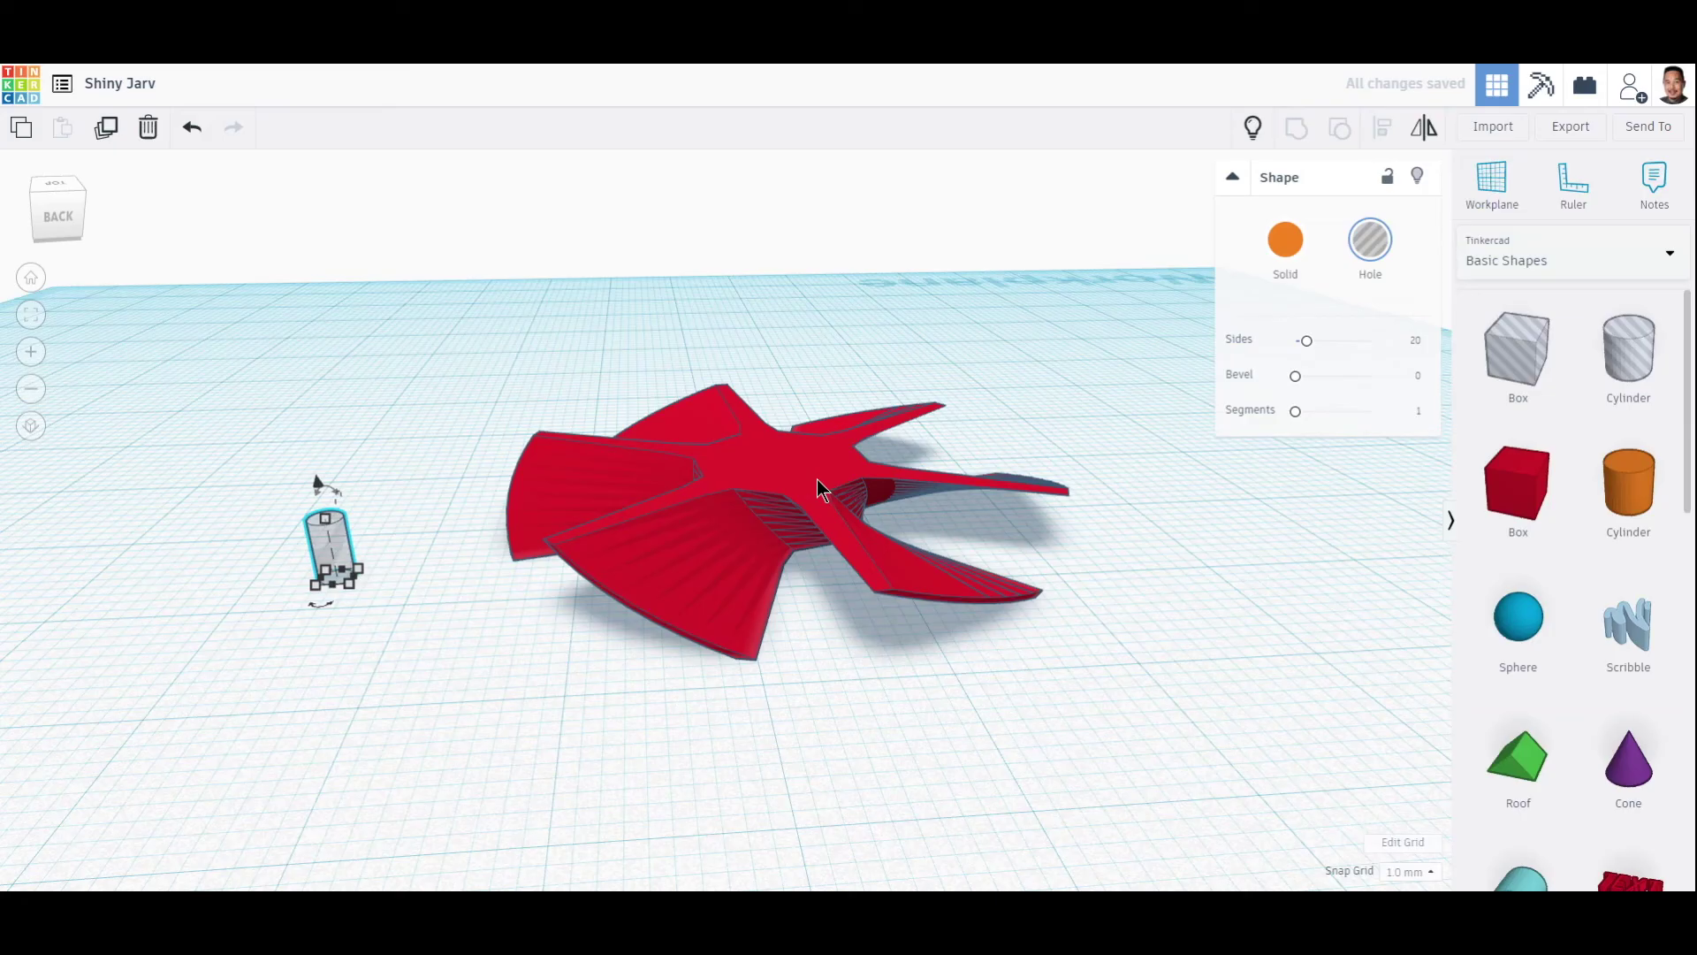
{"action": "right_click_drag", "start_coordinate": [629, 697], "coordinate": [631, 765]}
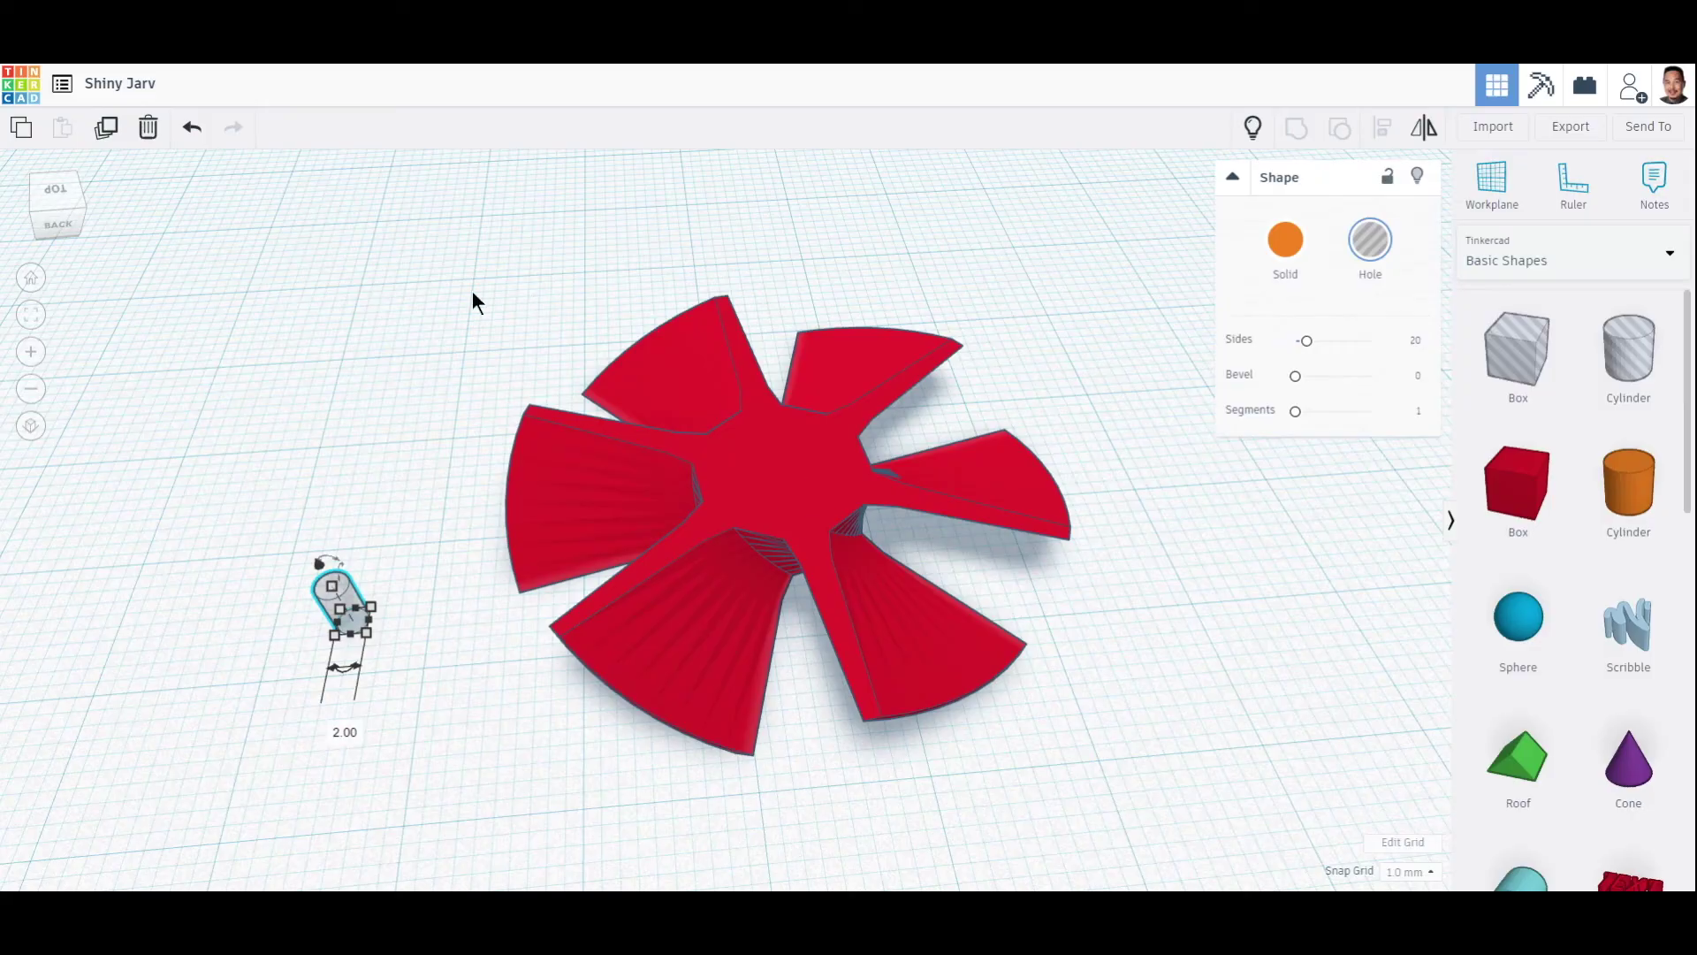
{"action": "right_click_drag", "start_coordinate": [212, 282], "coordinate": [405, 591]}
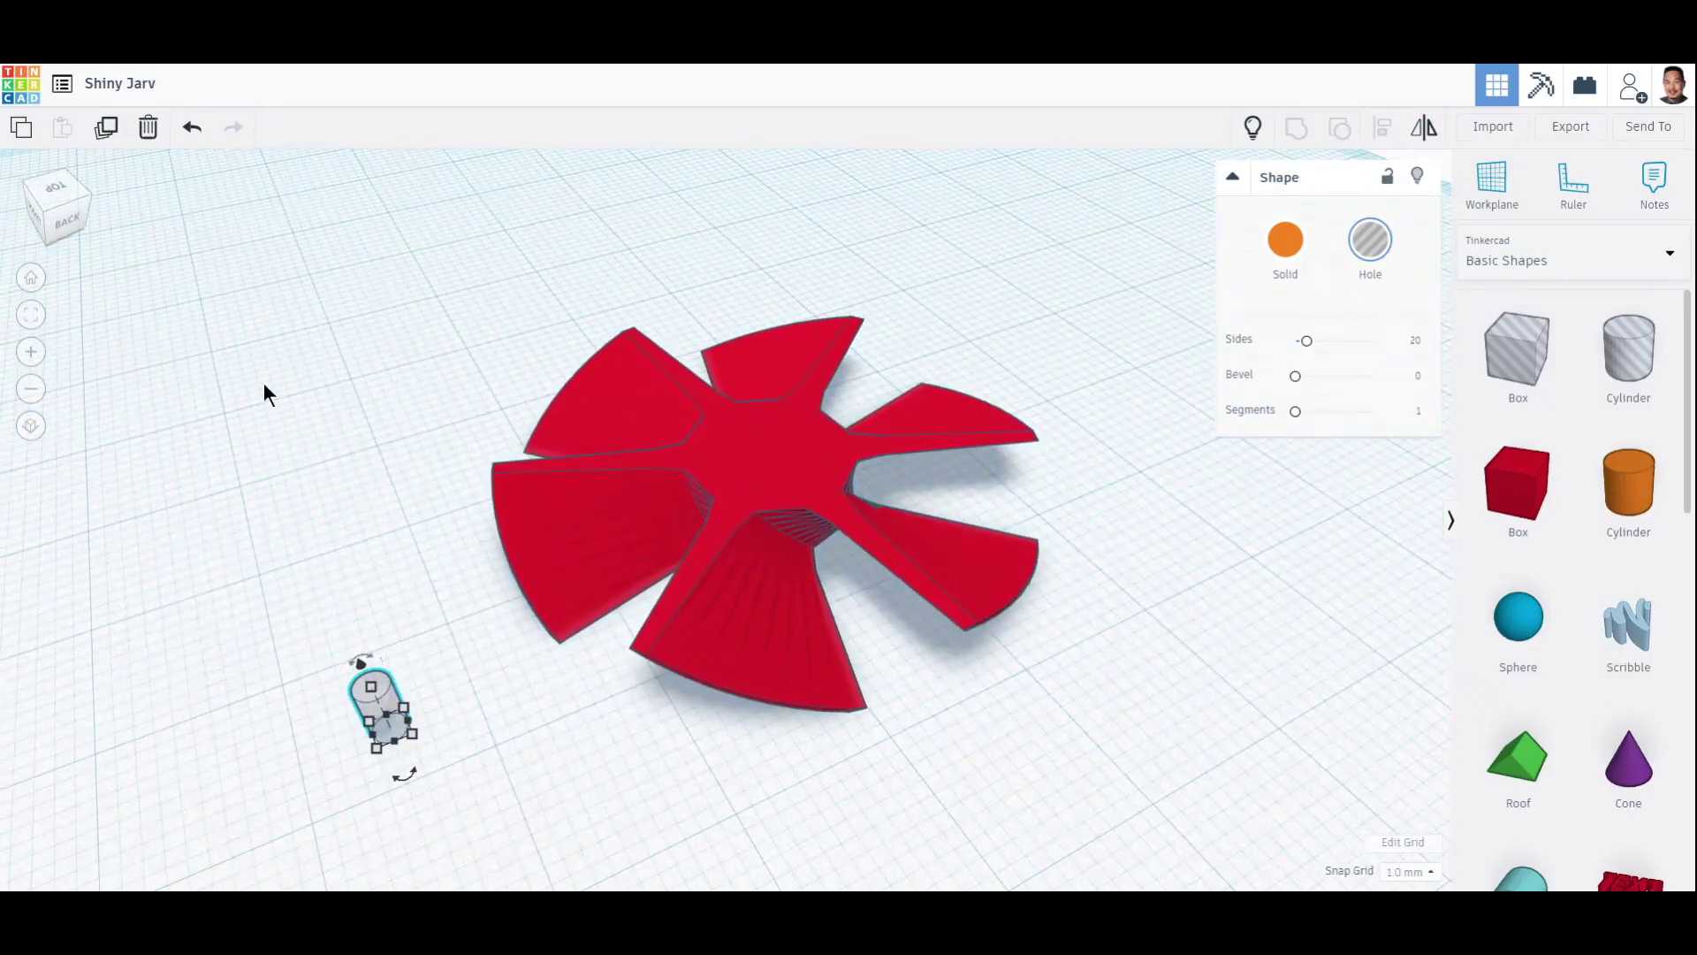
{"action": "left_click_drag", "start_coordinate": [263, 384], "coordinate": [893, 713]}
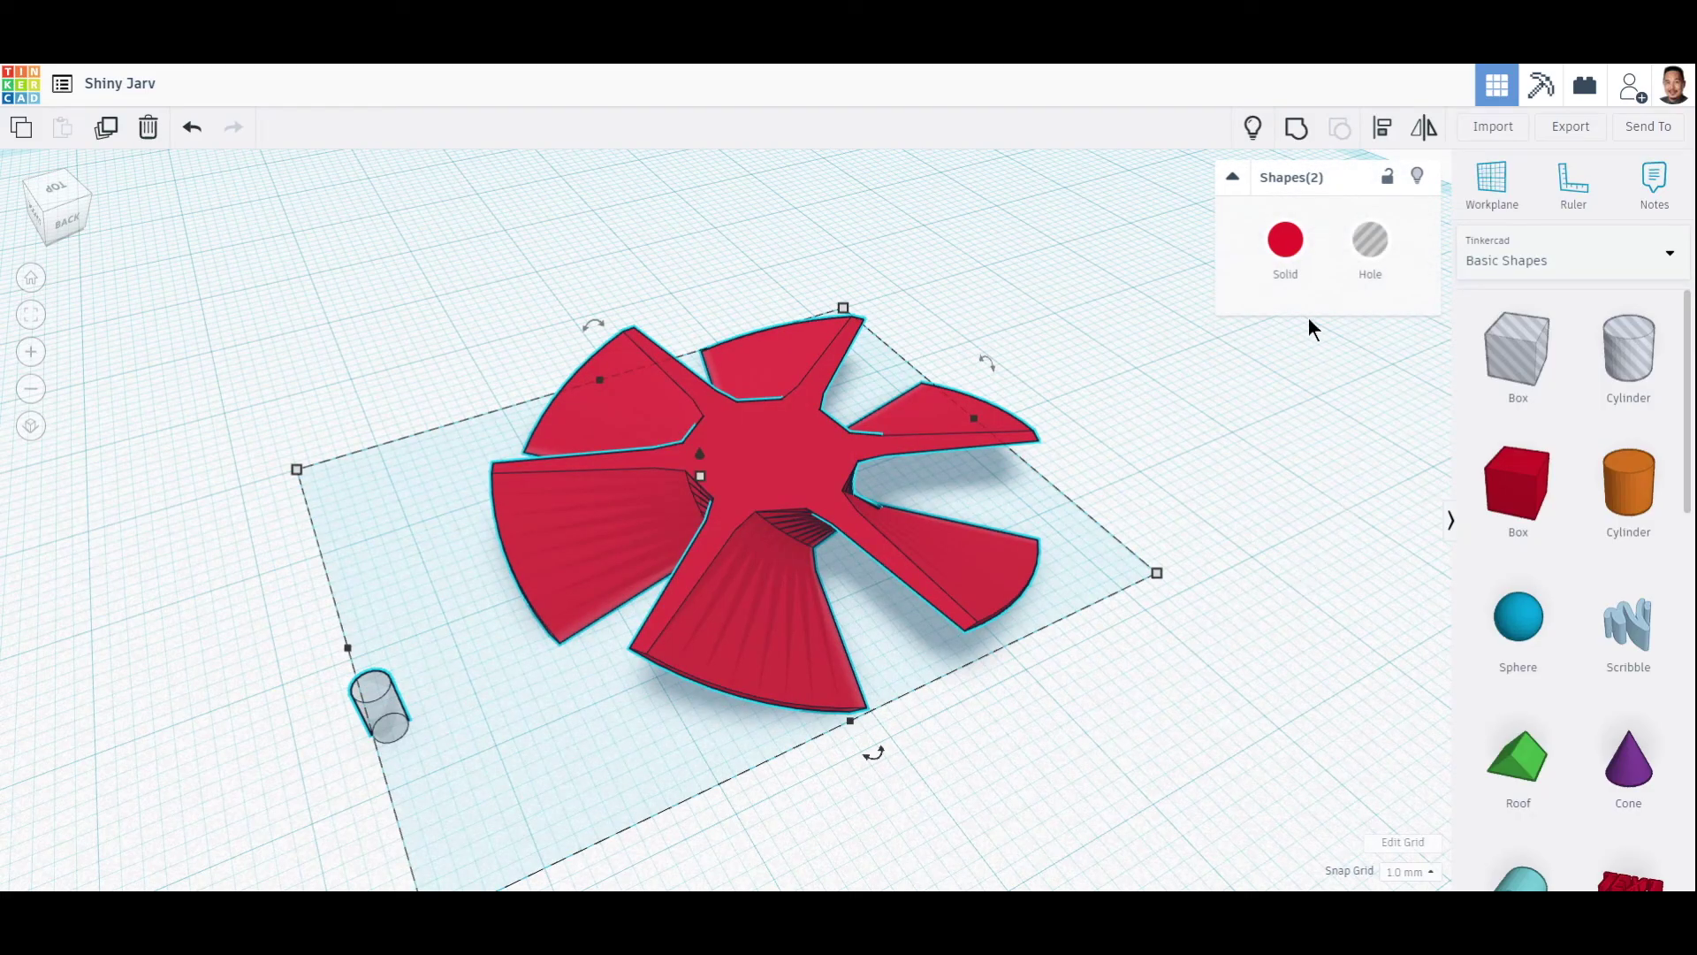
Align the hole to the propeller's middle on both horizontal axes, then deselect
{"action": "left_click", "coordinate": [1385, 140]}
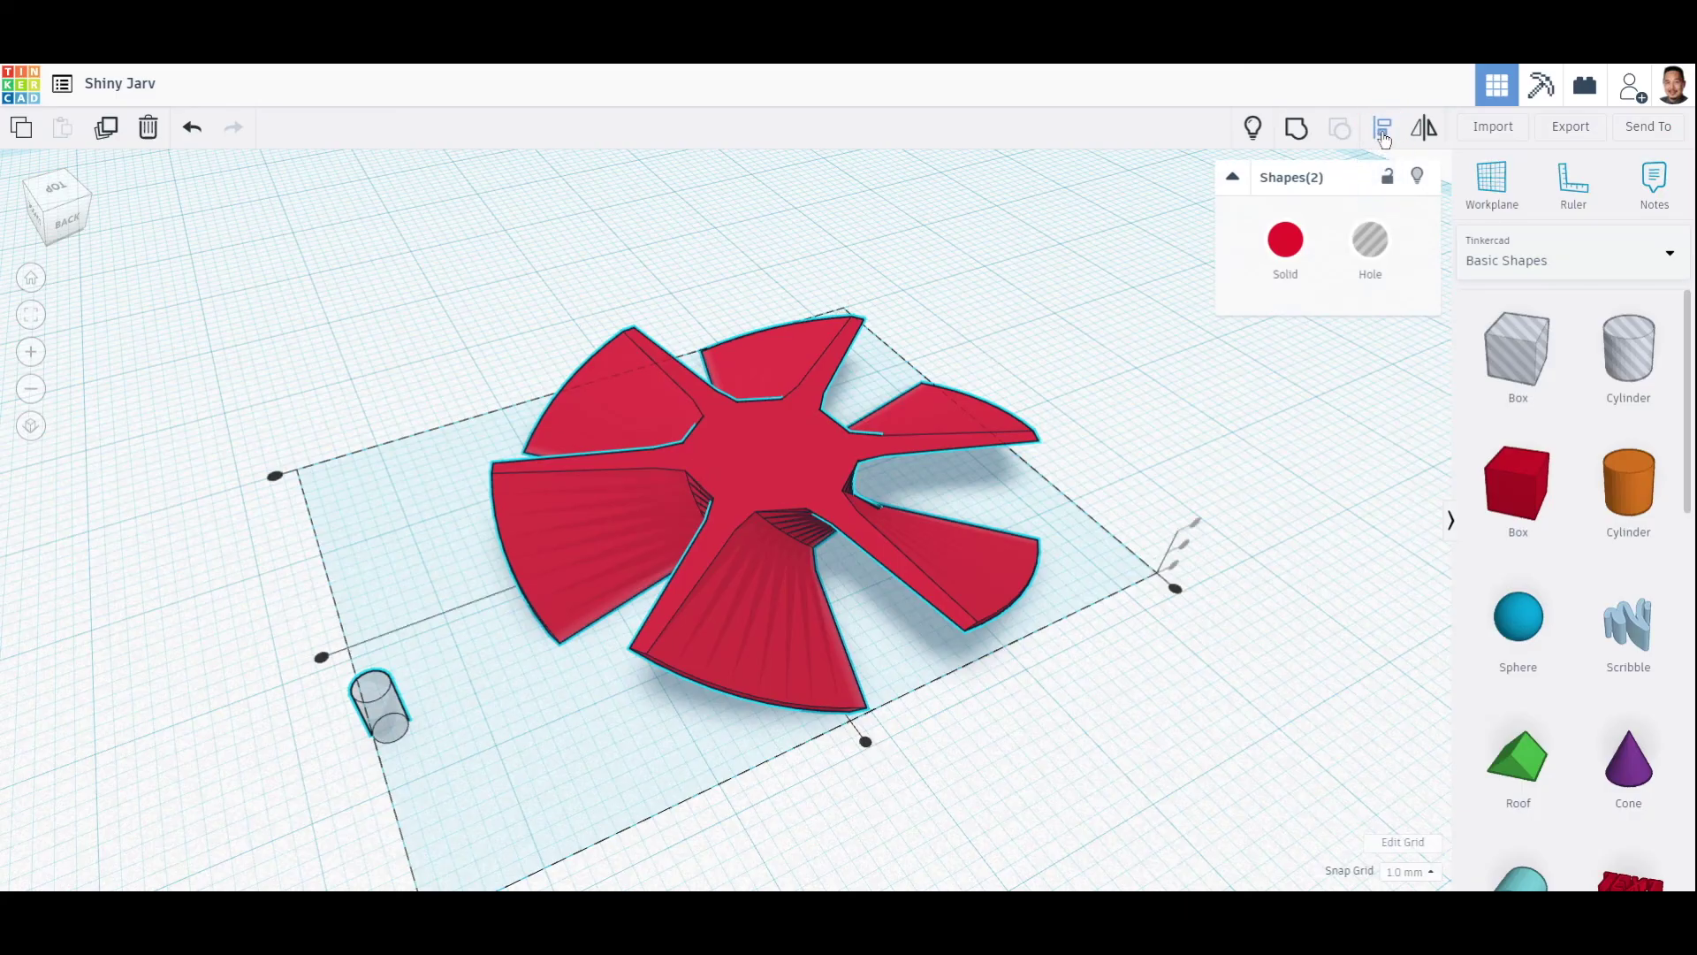
{"action": "right_click_drag", "start_coordinate": [1223, 659], "coordinate": [1092, 777]}
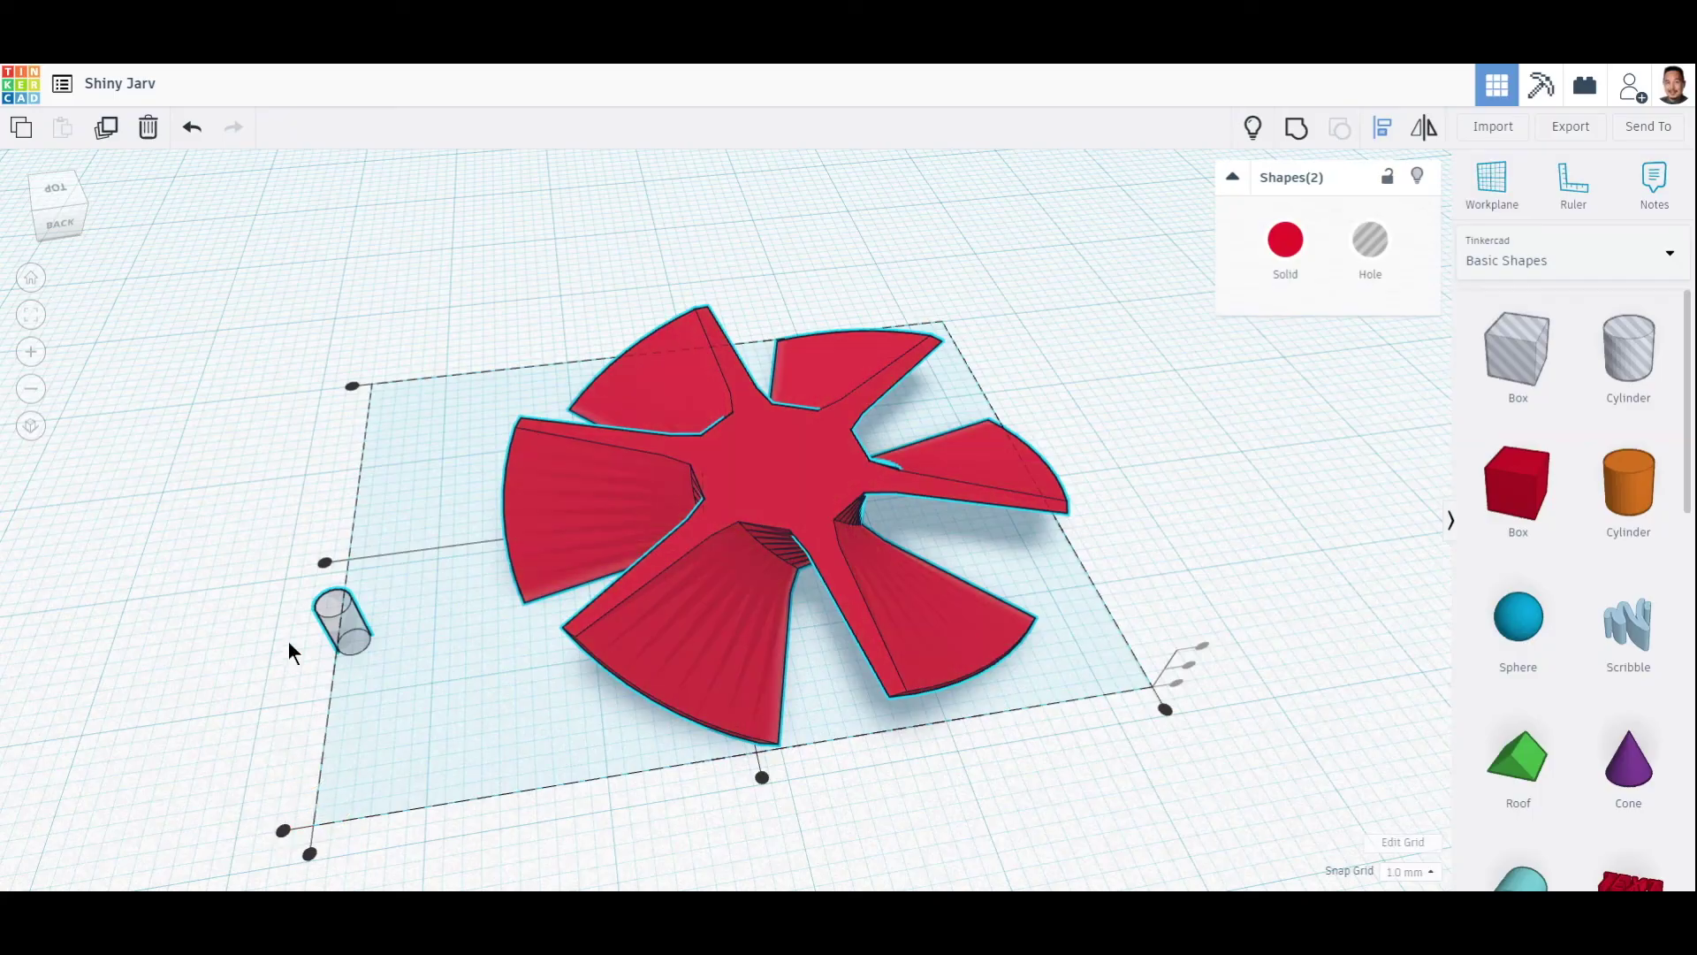
{"action": "left_click", "coordinate": [325, 563]}
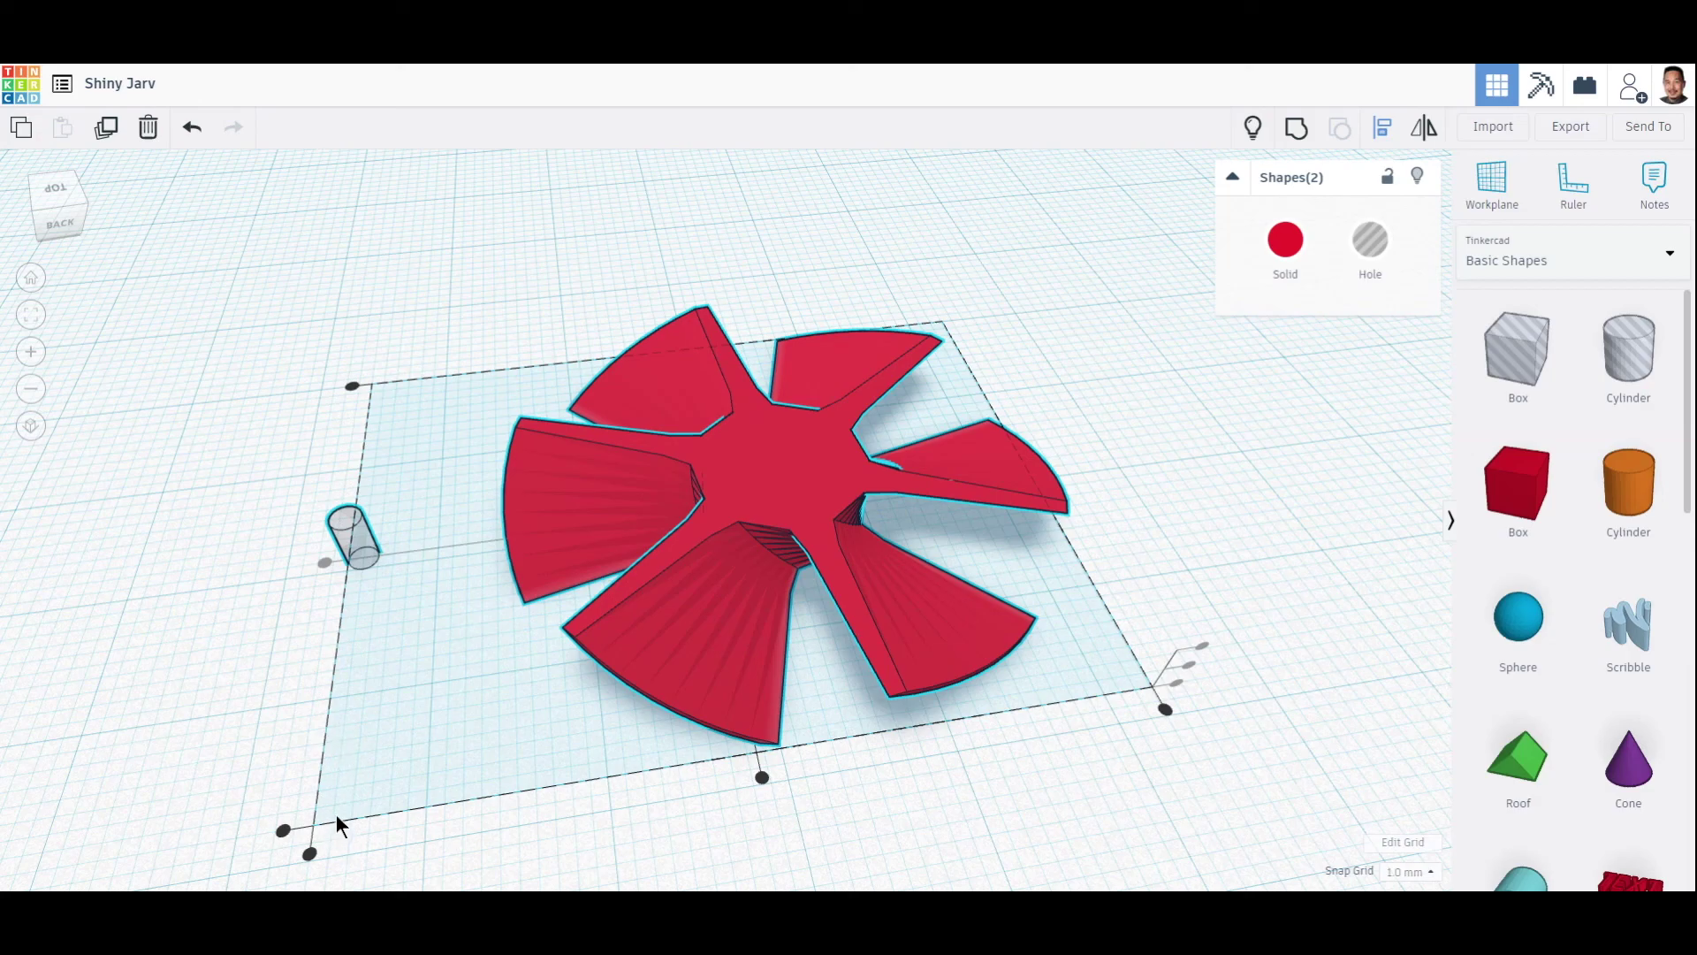
{"action": "left_click", "coordinate": [762, 778]}
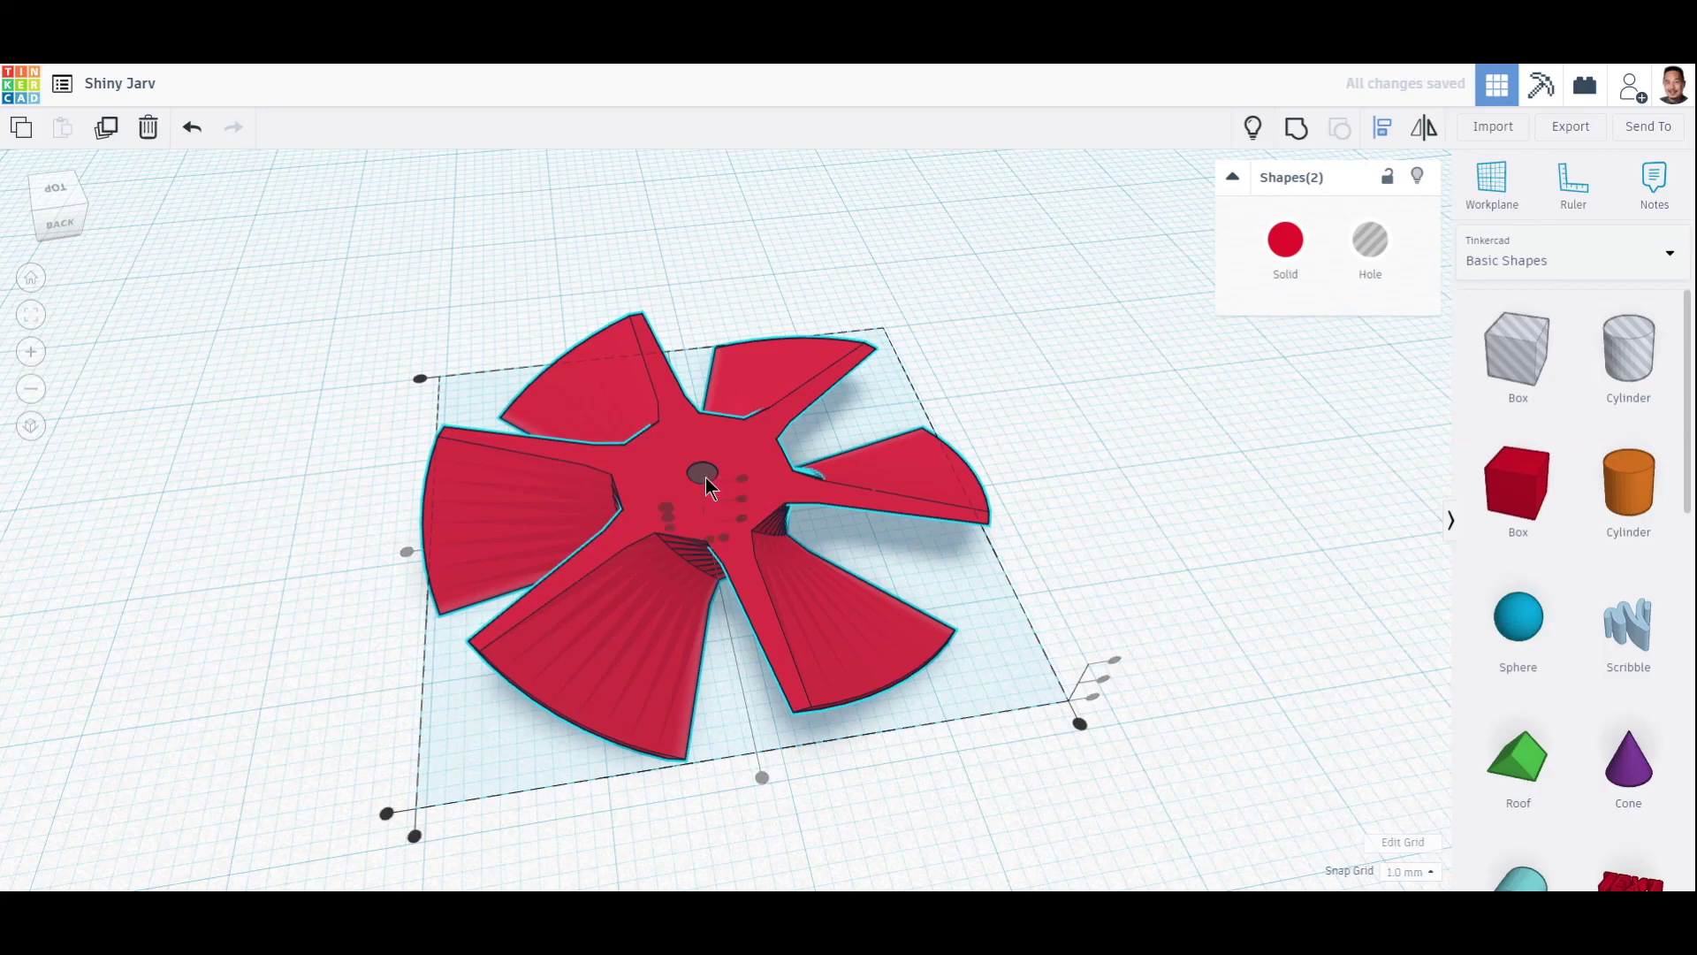
{"action": "right_click_drag", "start_coordinate": [919, 824], "coordinate": [1167, 547]}
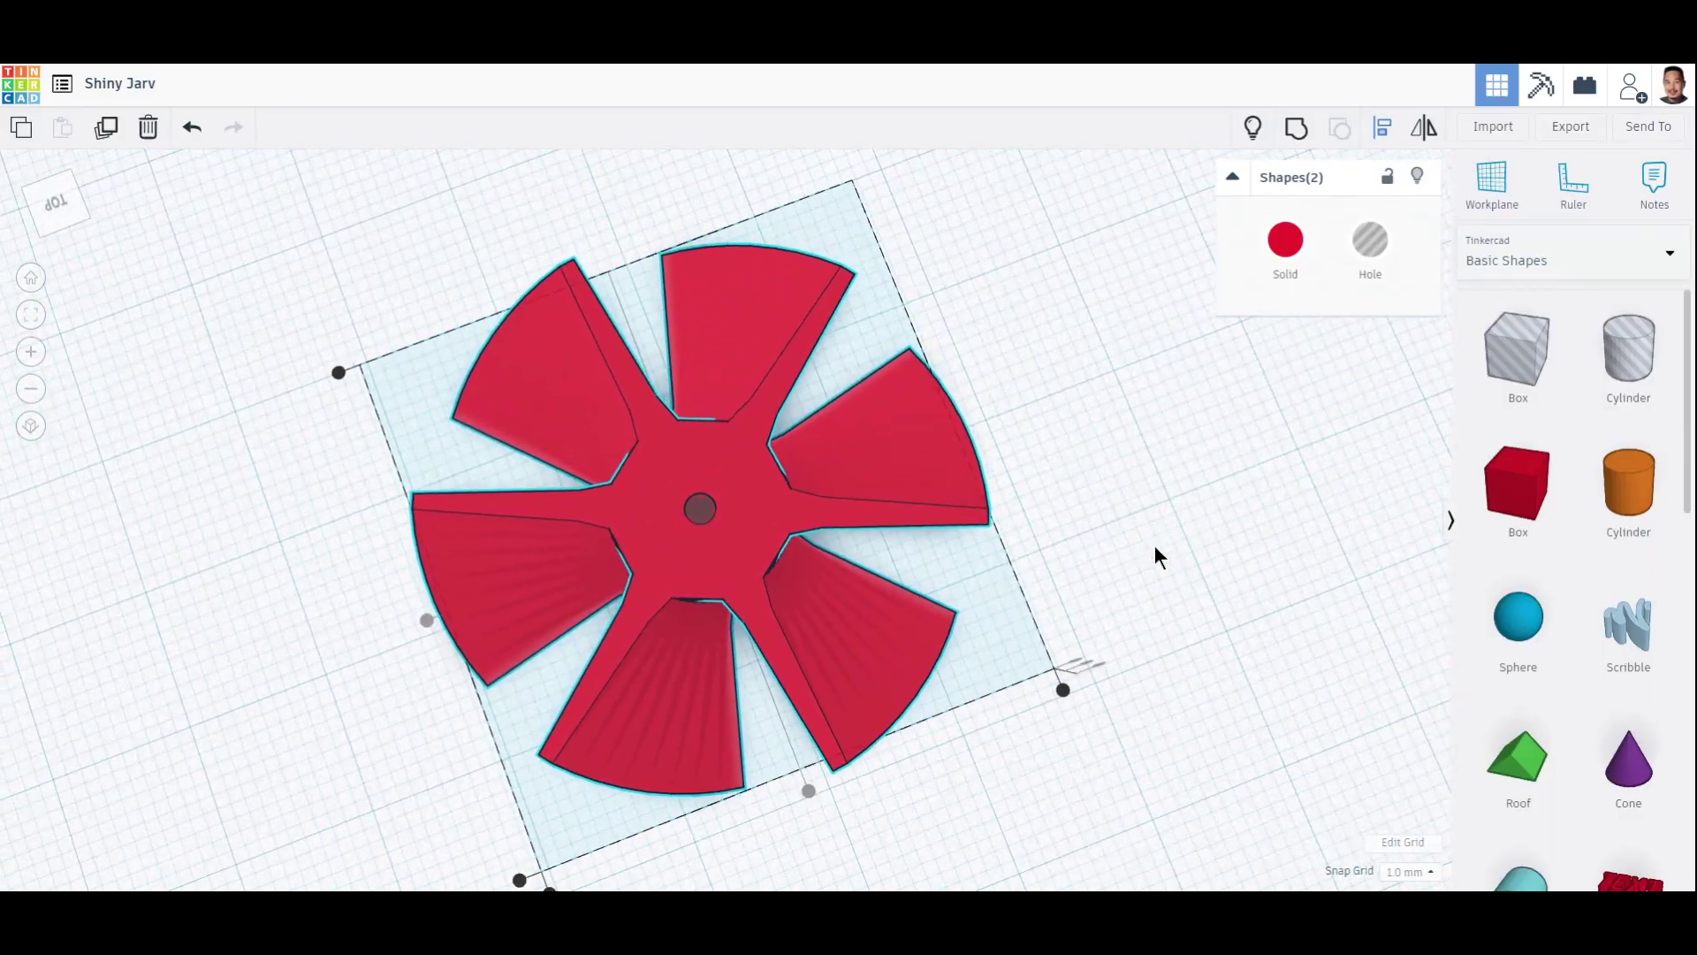
{"action": "left_click", "coordinate": [1161, 512]}
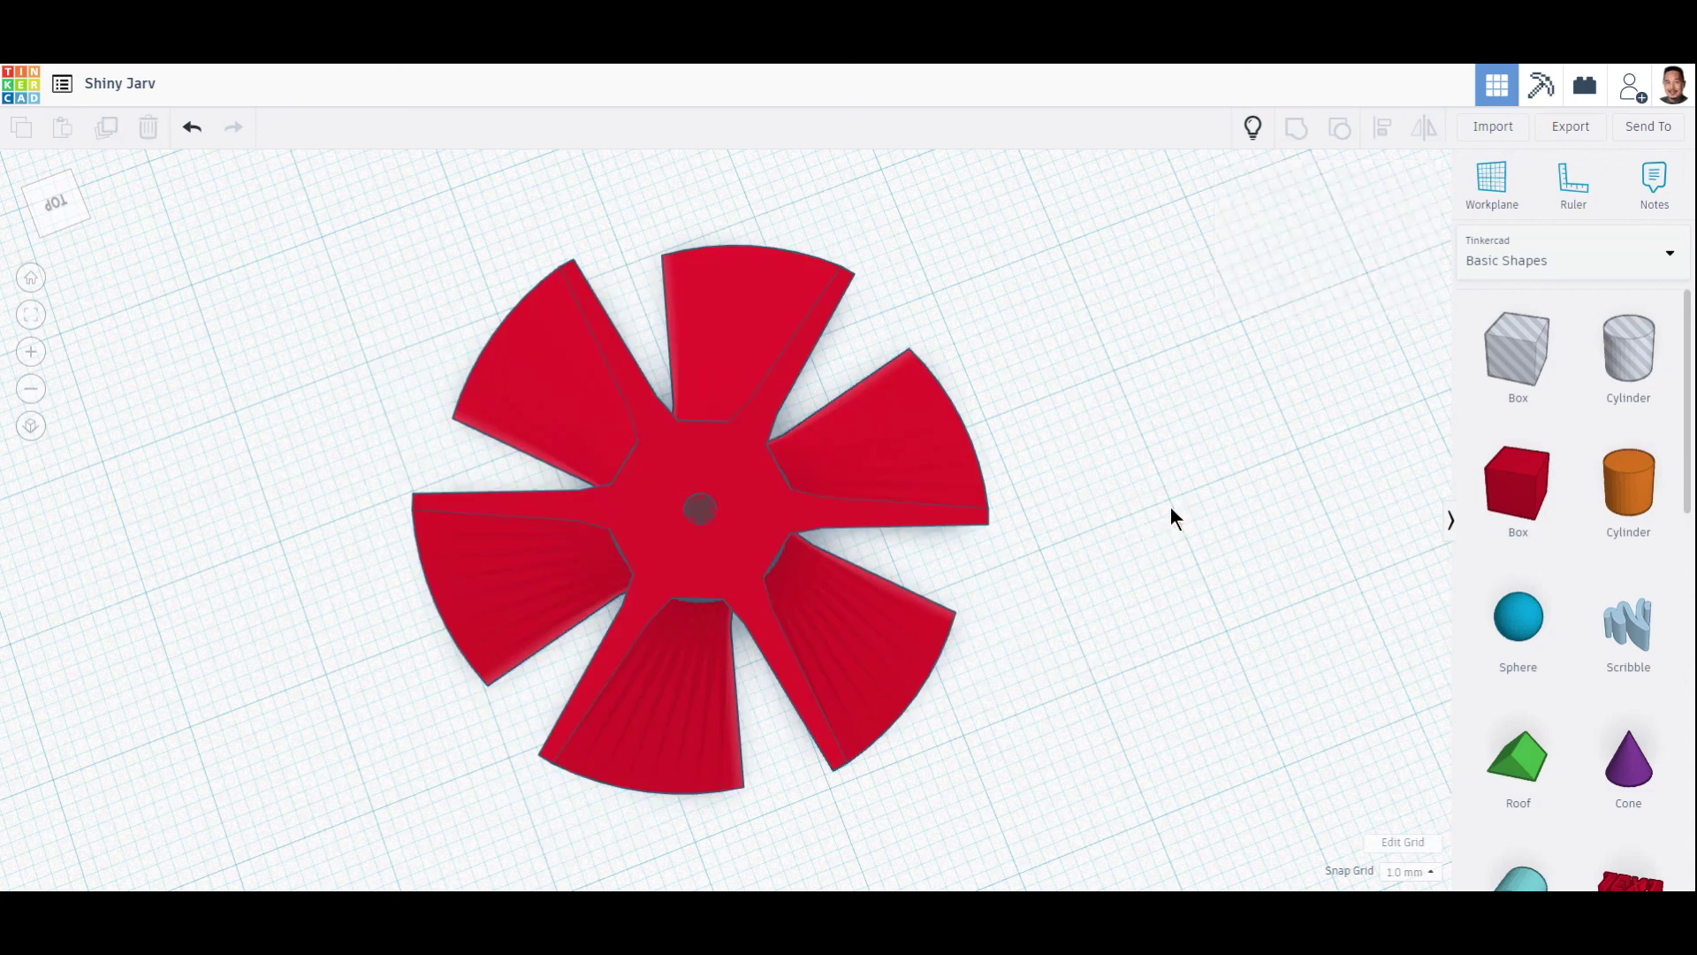